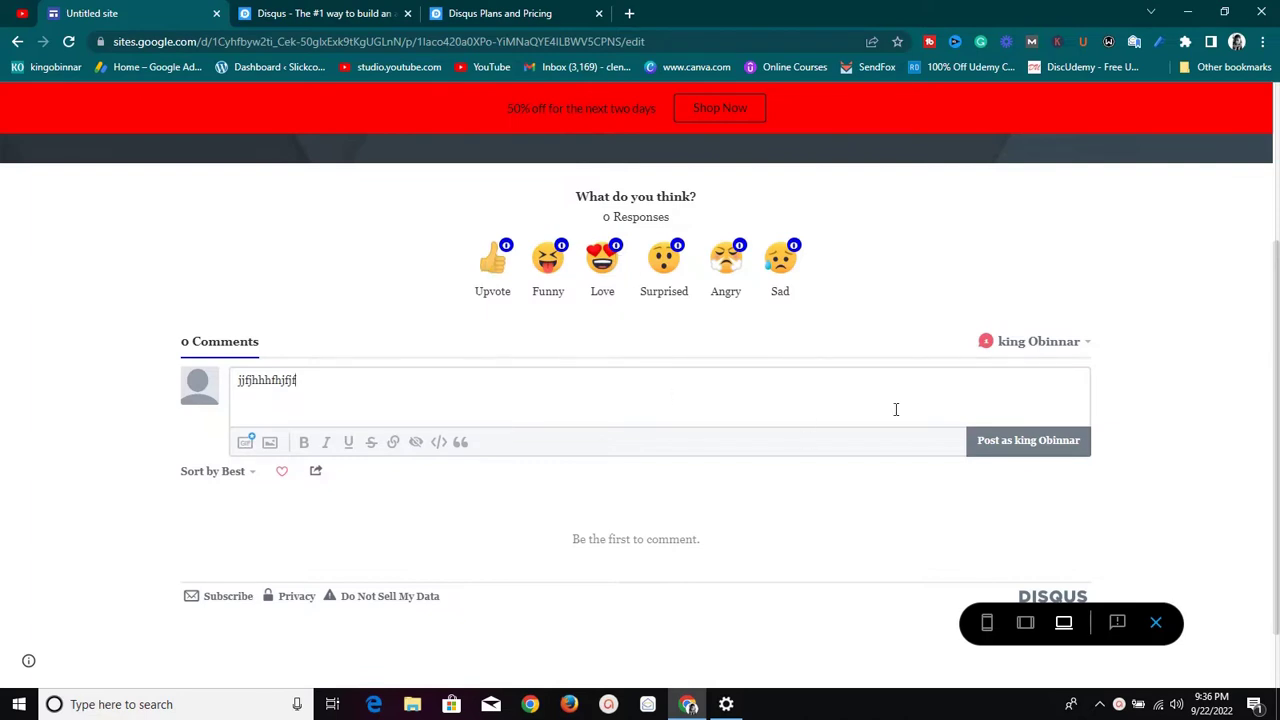
# - Submit the typed test comment with 'Post as' so the section shows 1 Comment
pyautogui.click(1032, 441)
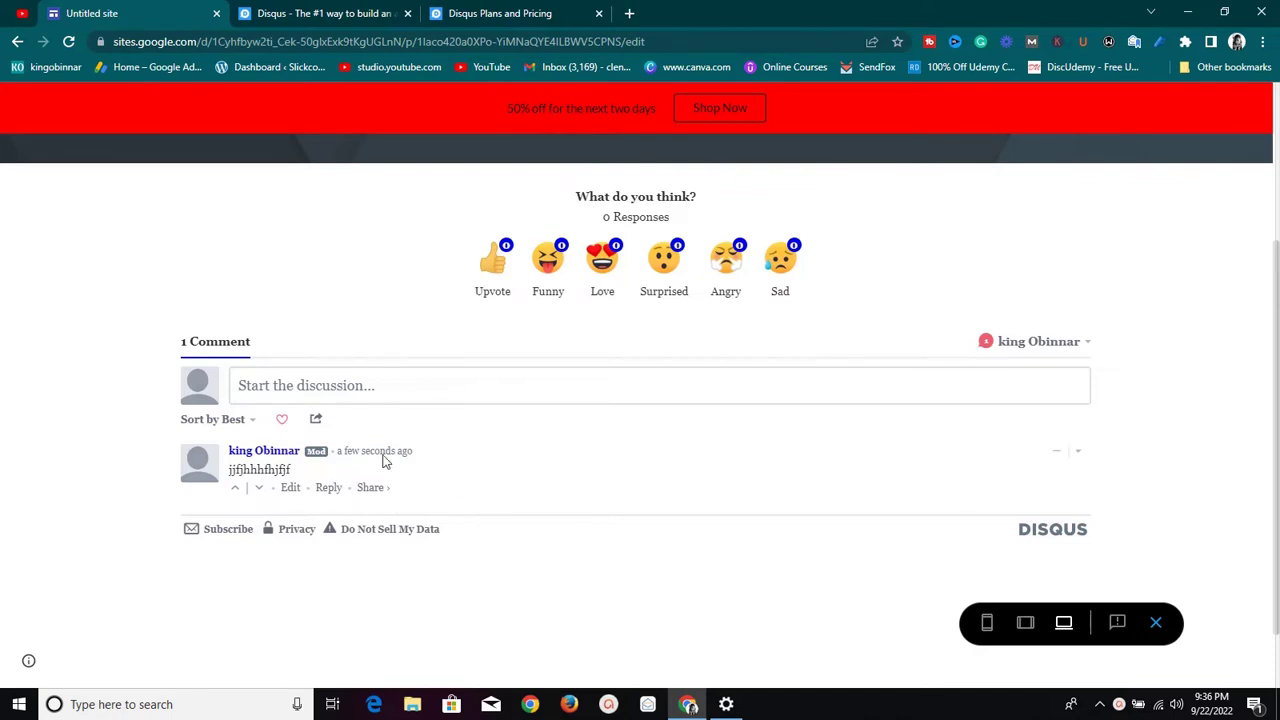
# - Check the reaction row and the posted comment, then switch to the Disqus homepage tab
pyautogui.scroll(2, 400, 457)
pyautogui.scroll(-3, 400, 457)
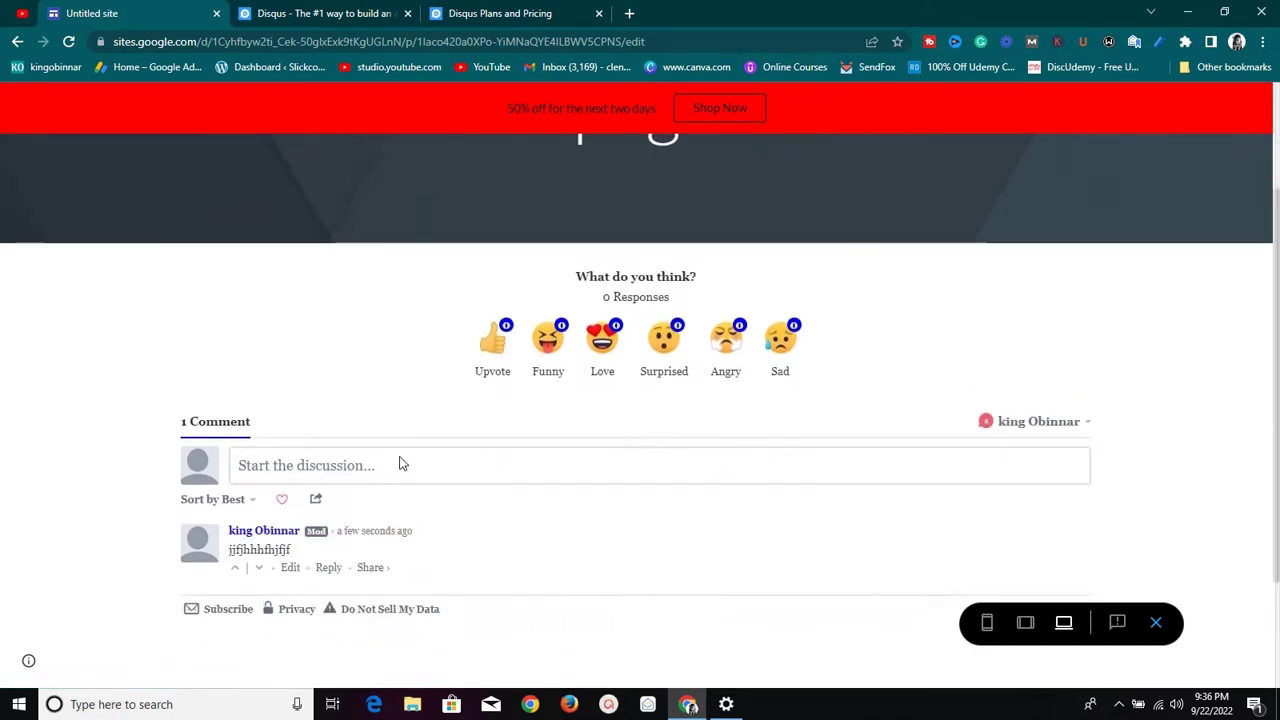
pyautogui.scroll(2, 400, 457)
pyautogui.scroll(-1, 400, 451)
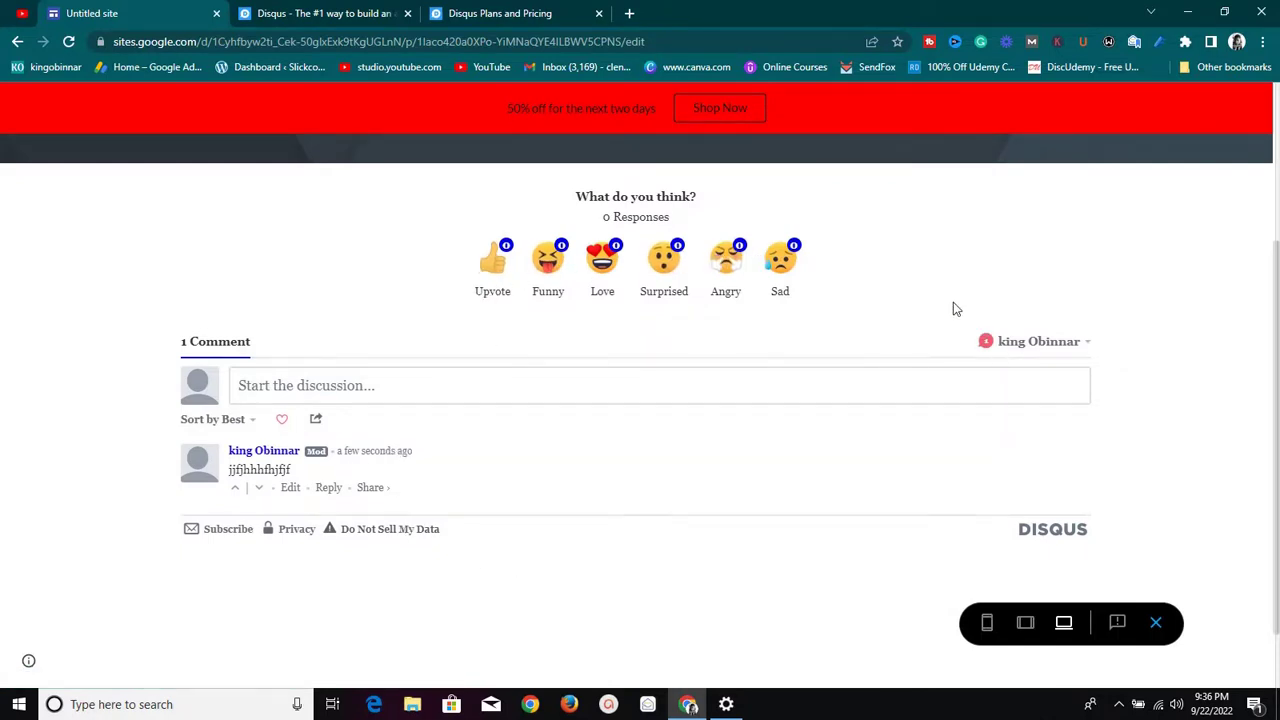
pyautogui.scroll(2, 627, 212)
pyautogui.scroll(-1, 609, 237)
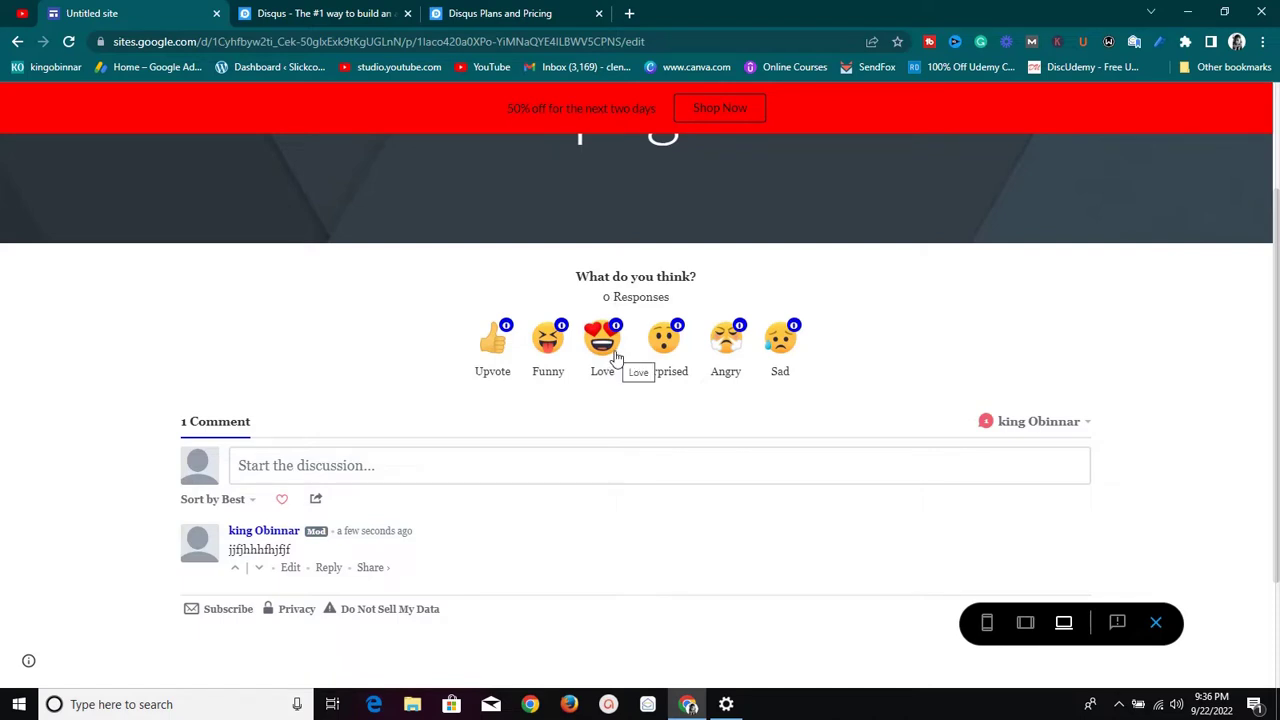
pyautogui.scroll(2, 414, 466)
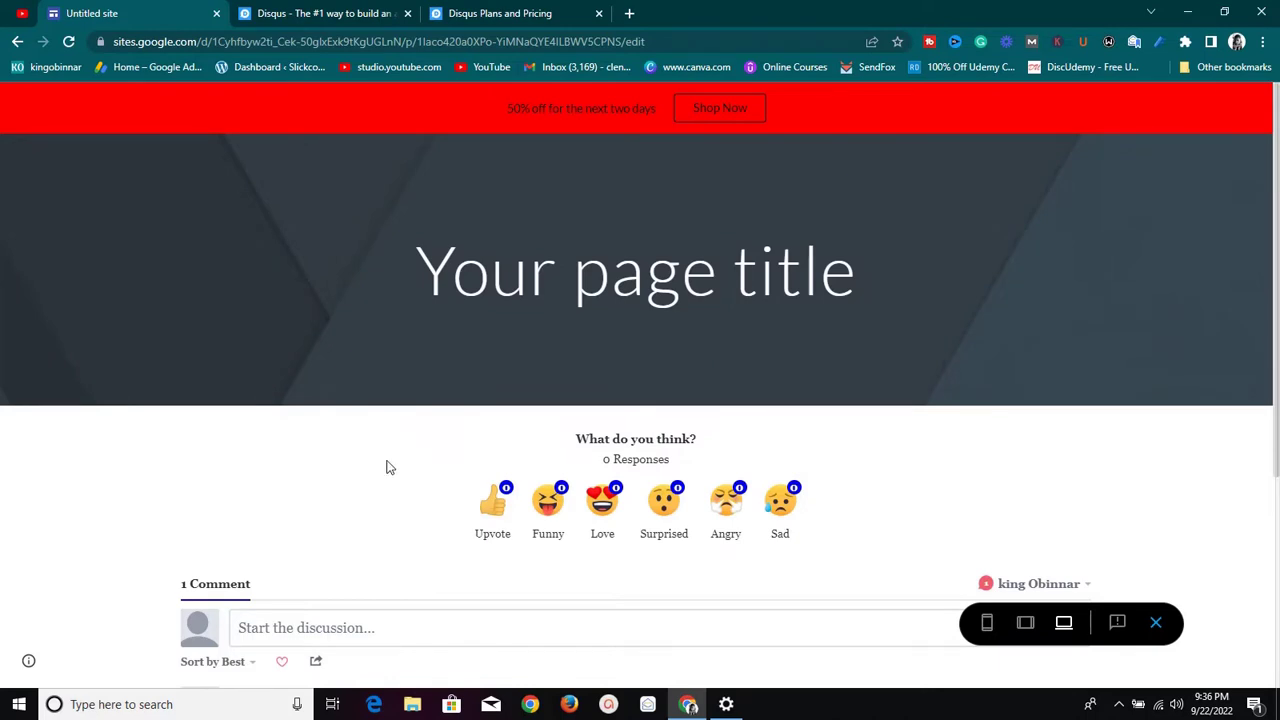
pyautogui.click(290, 8)
# - Scroll through the Disqus homepage to look it over
pyautogui.moveTo(308, 171)
pyautogui.scroll(5, 232, 210)
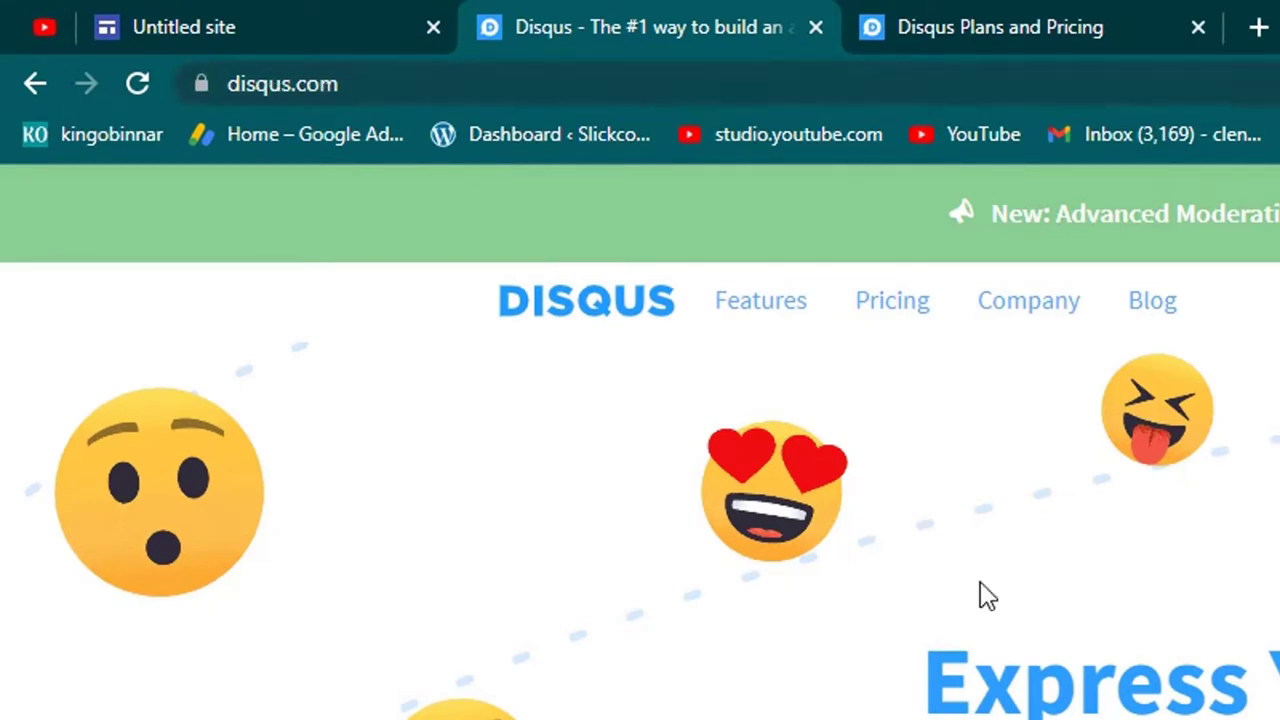
pyautogui.scroll(-1, 1175, 688)
pyautogui.scroll(-10, 1175, 688)
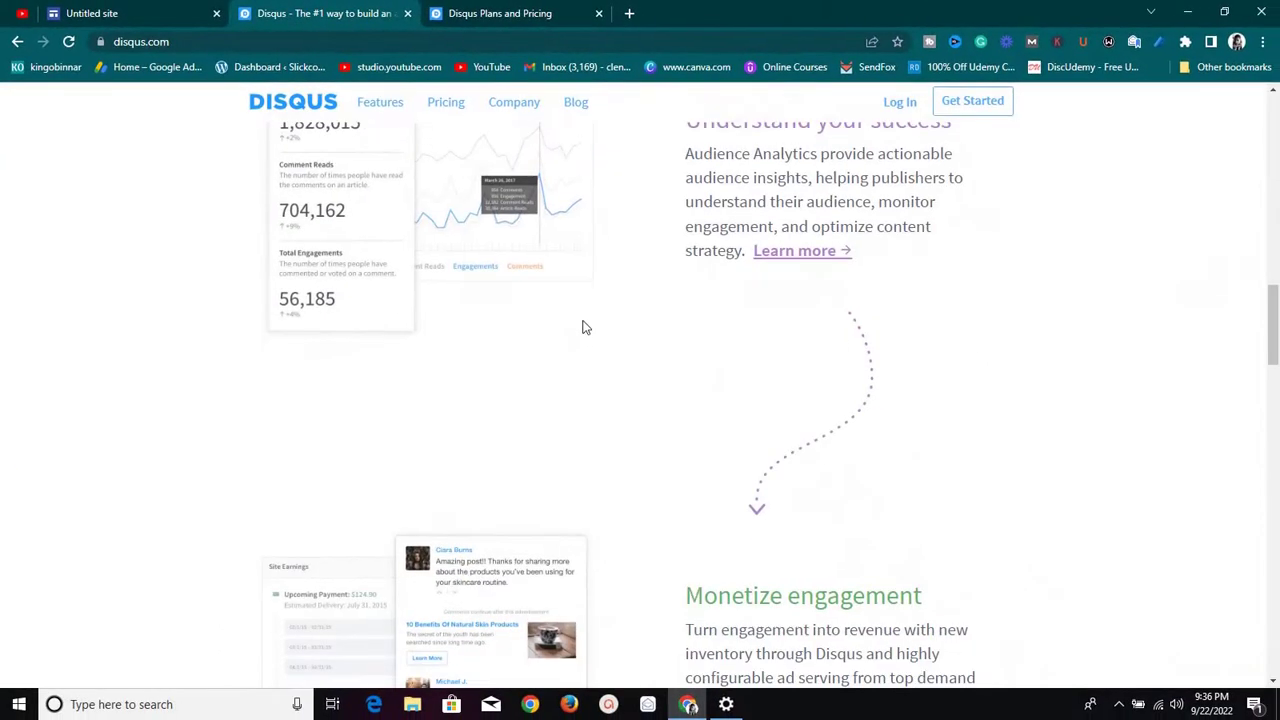
pyautogui.scroll(-9, 590, 328)
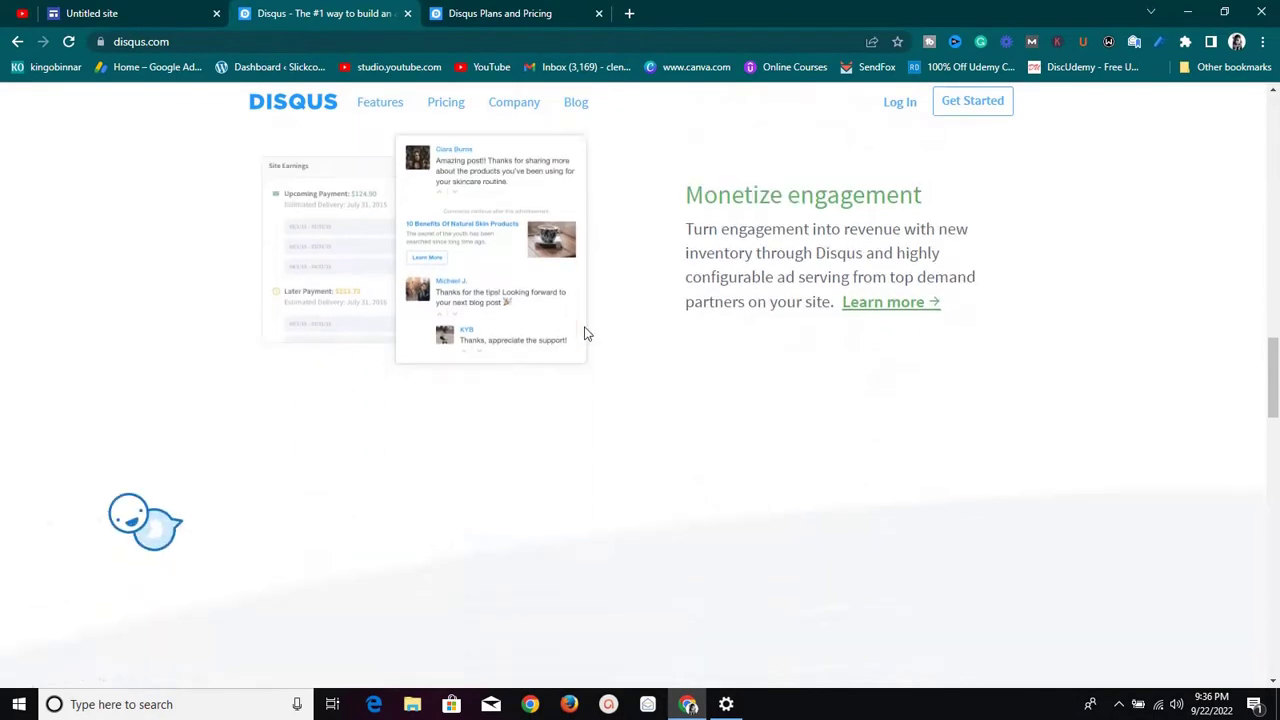
pyautogui.scroll(-10, 596, 330)
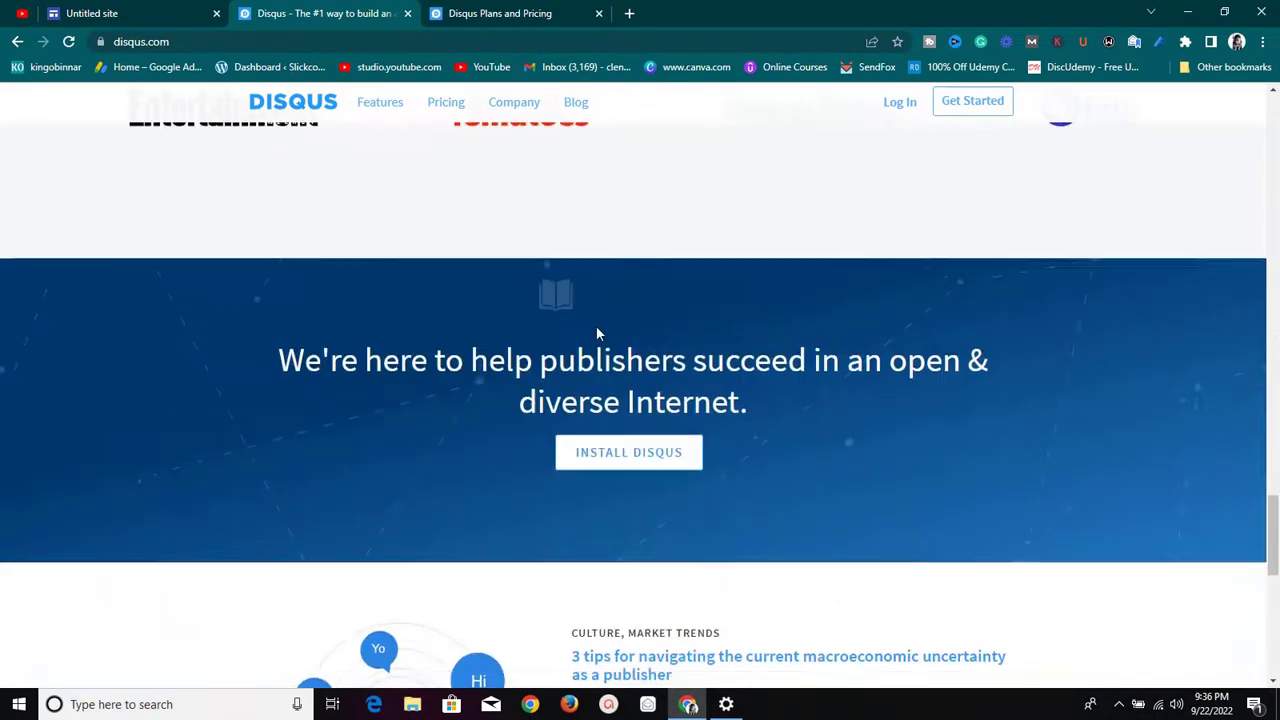
pyautogui.scroll(-5, 600, 330)
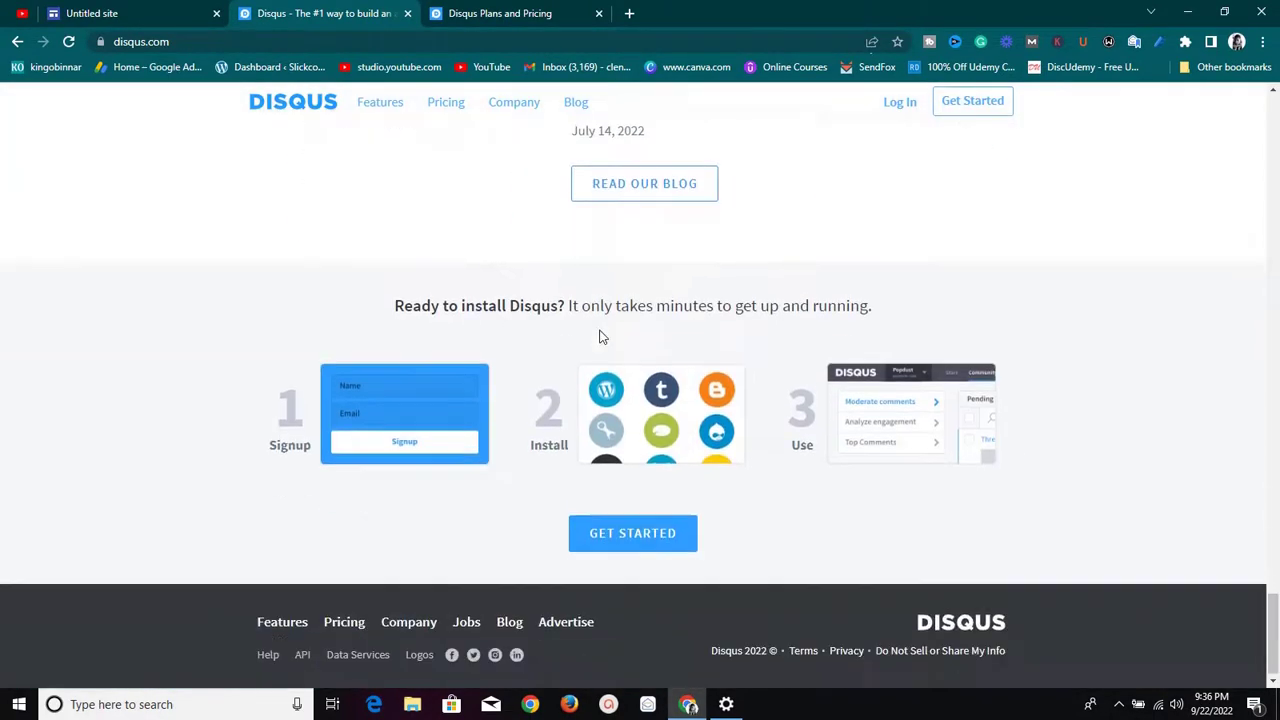
# - Review the Disqus plans and pricing, then start signing up with Get Started
pyautogui.click(443, 18)
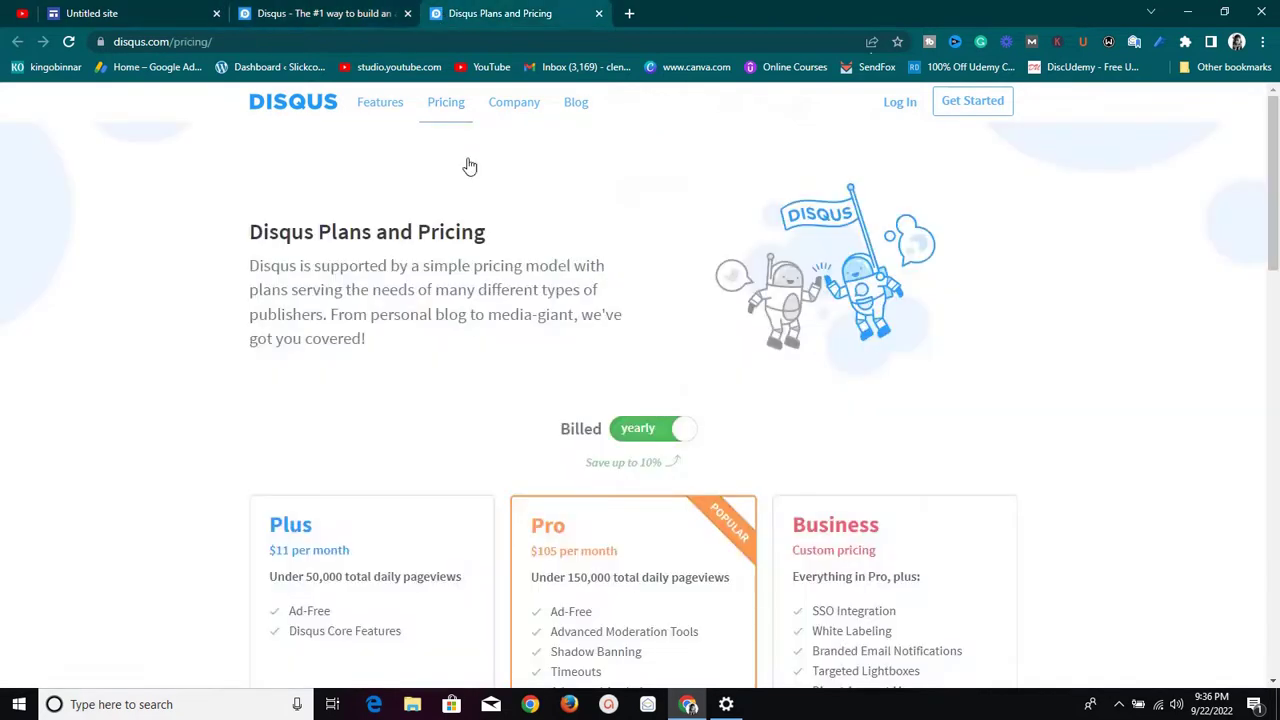
pyautogui.scroll(-4, 487, 290)
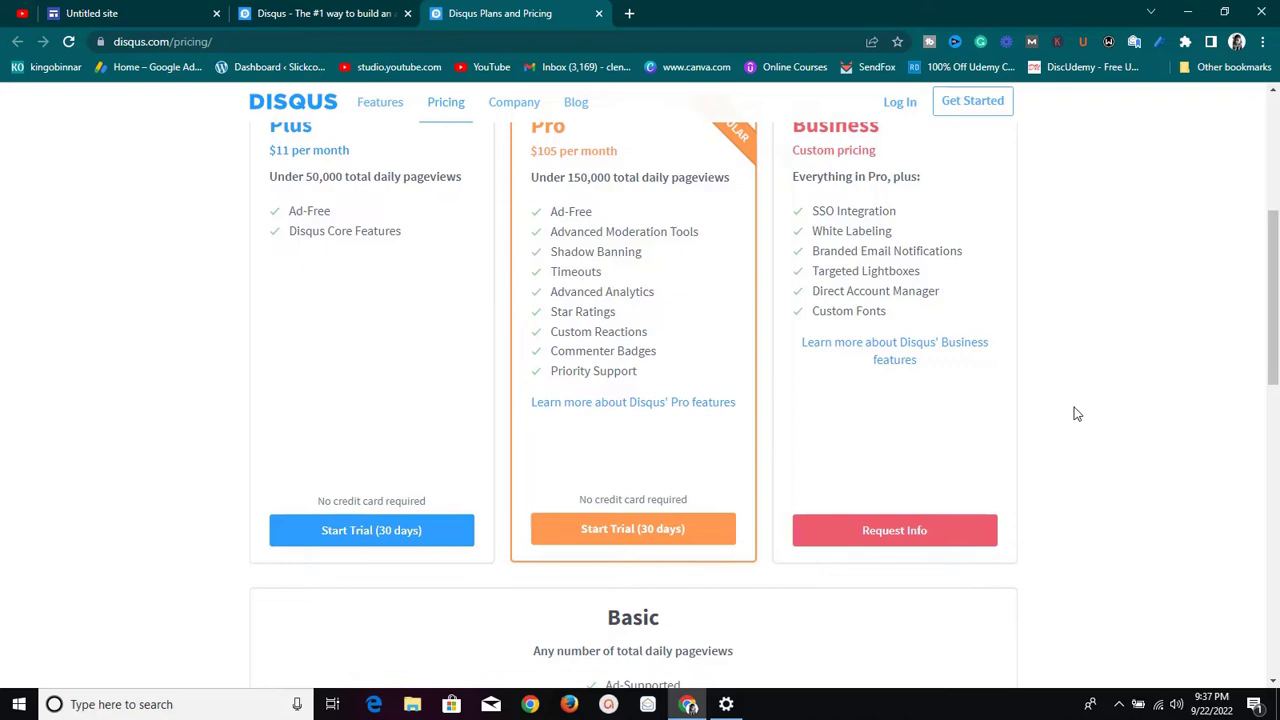
pyautogui.scroll(-3, 783, 390)
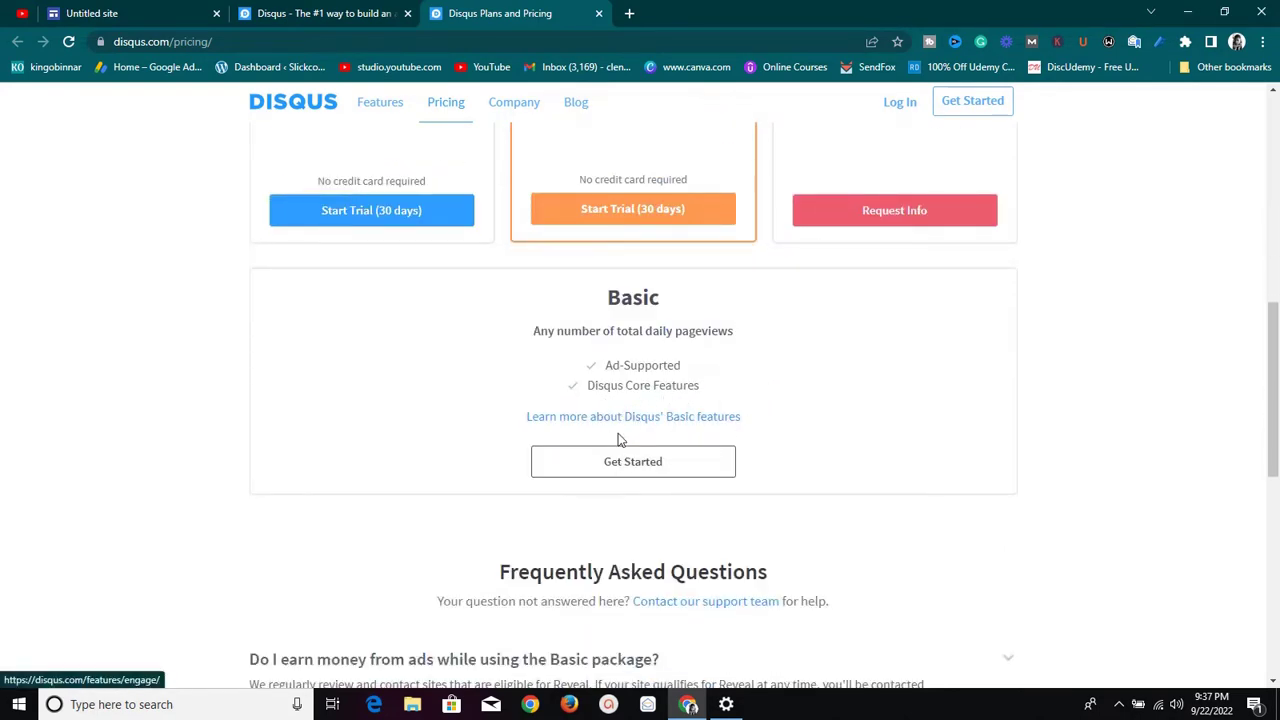
pyautogui.scroll(7, 620, 405)
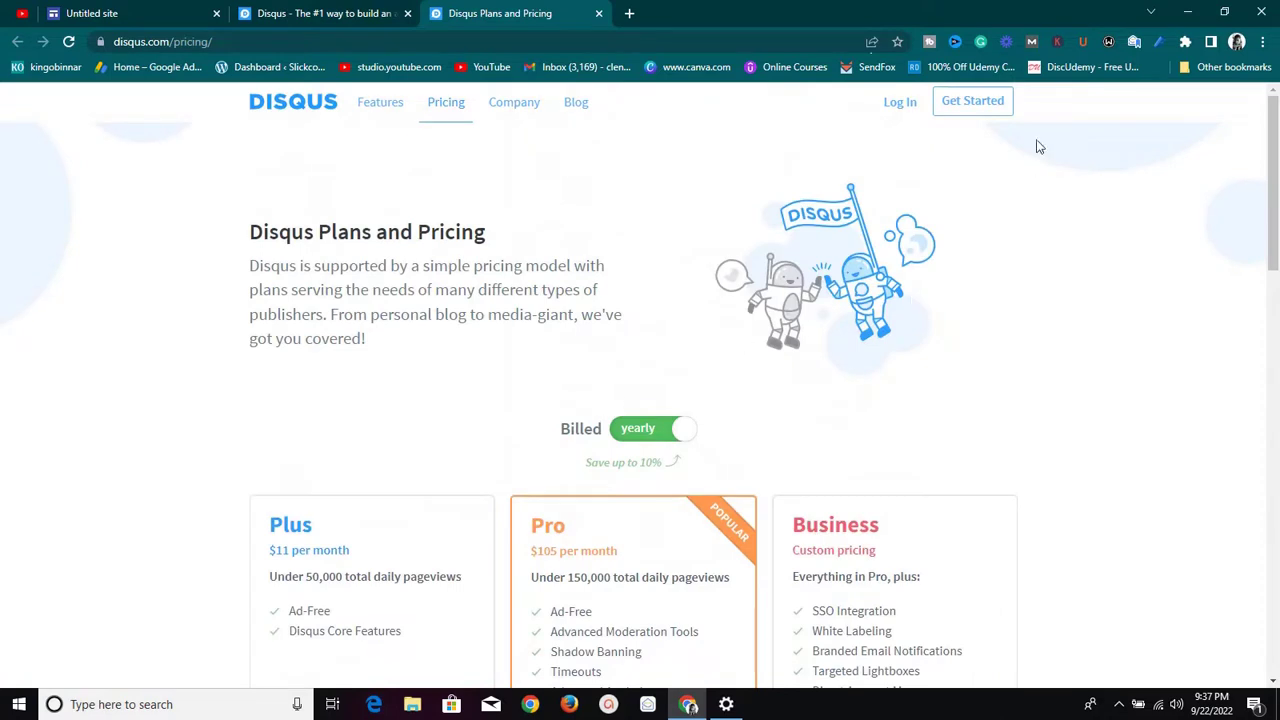
pyautogui.click(970, 108)
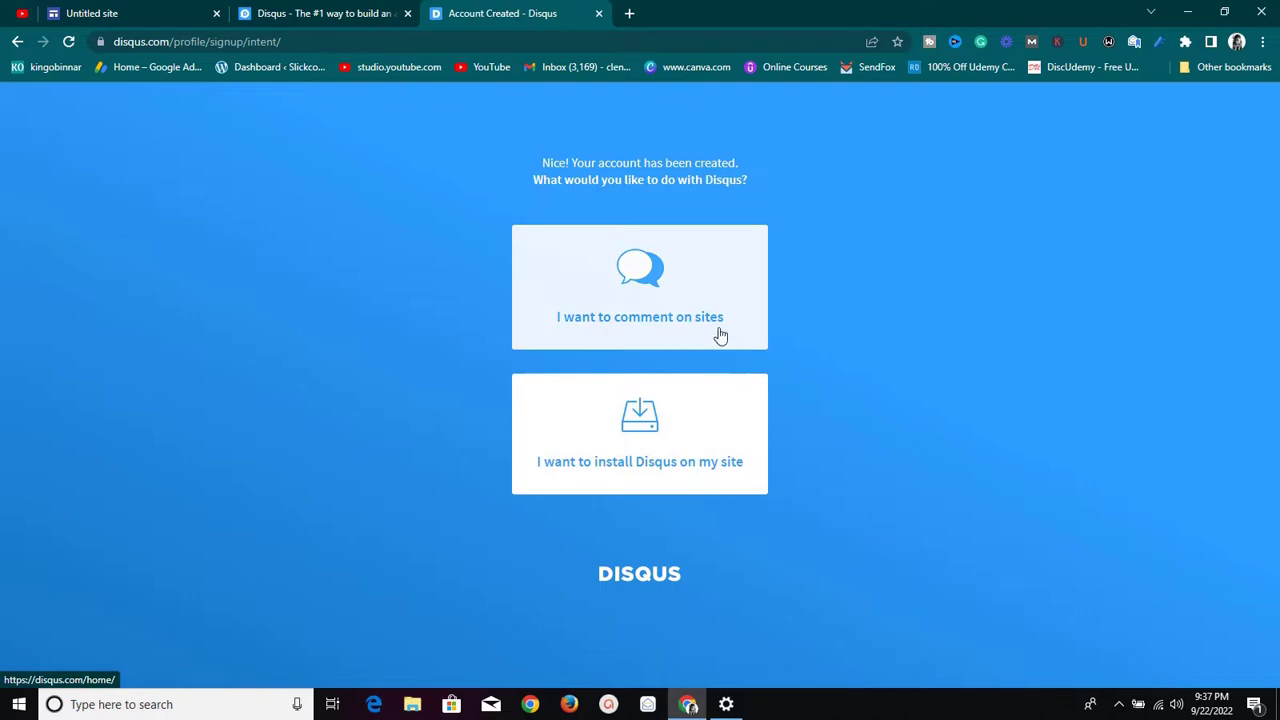
# - On the Account Created page, choose 'I want to install Disqus on my site'
pyautogui.click(694, 448)
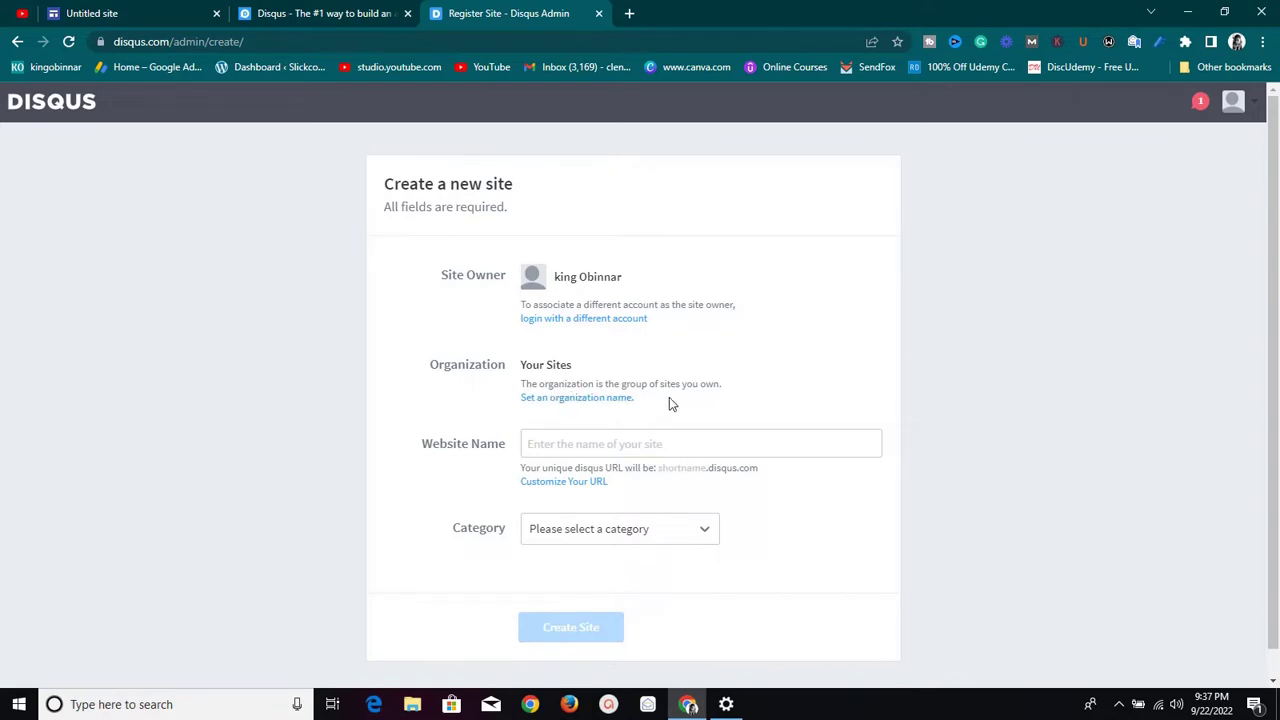
# - Create the Disqus site 'Demo site 2' with the category set to Business
pyautogui.click(636, 444)
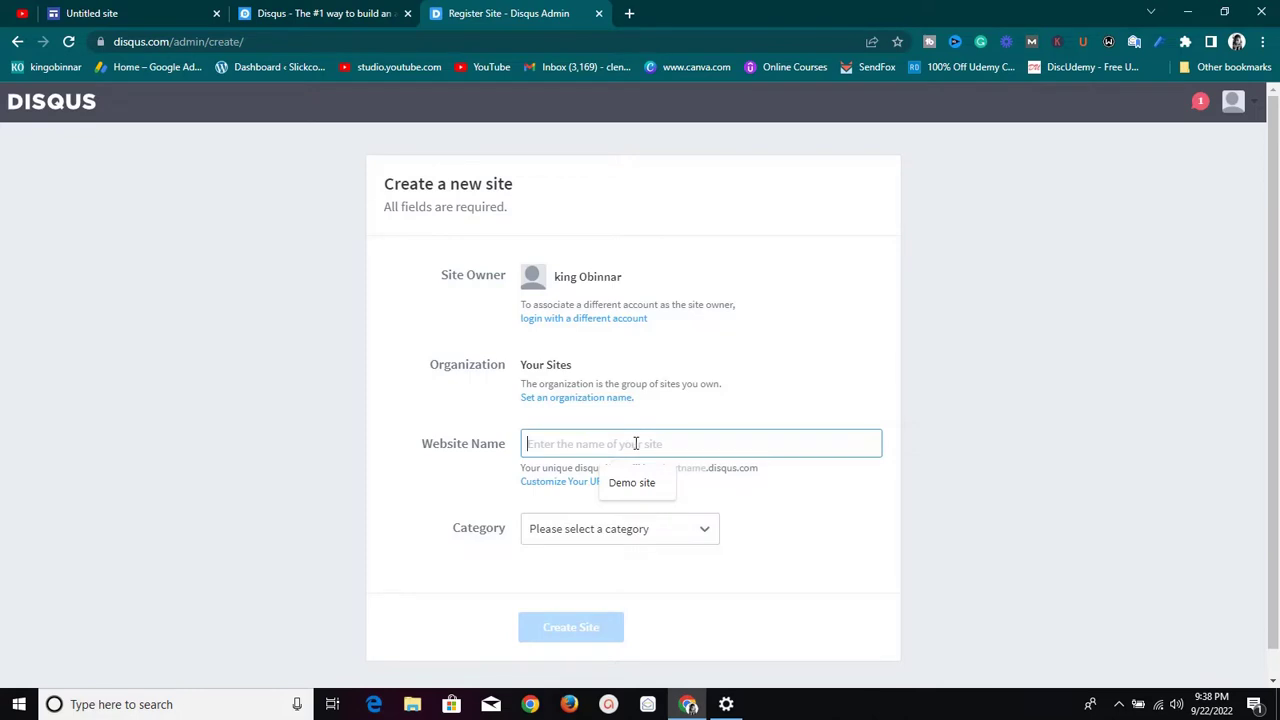
pyautogui.write('Demo site 2')
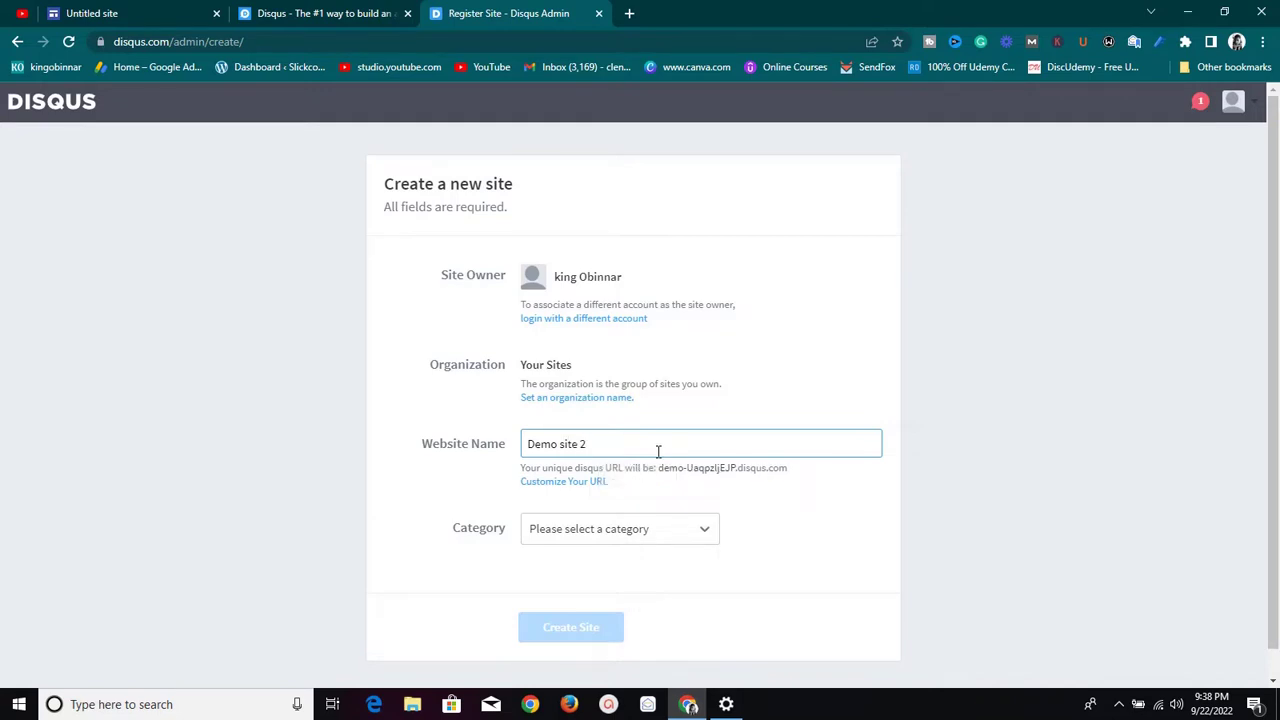
pyautogui.click(657, 532)
pyautogui.scroll(-1, 622, 500)
pyautogui.scroll(1, 625, 520)
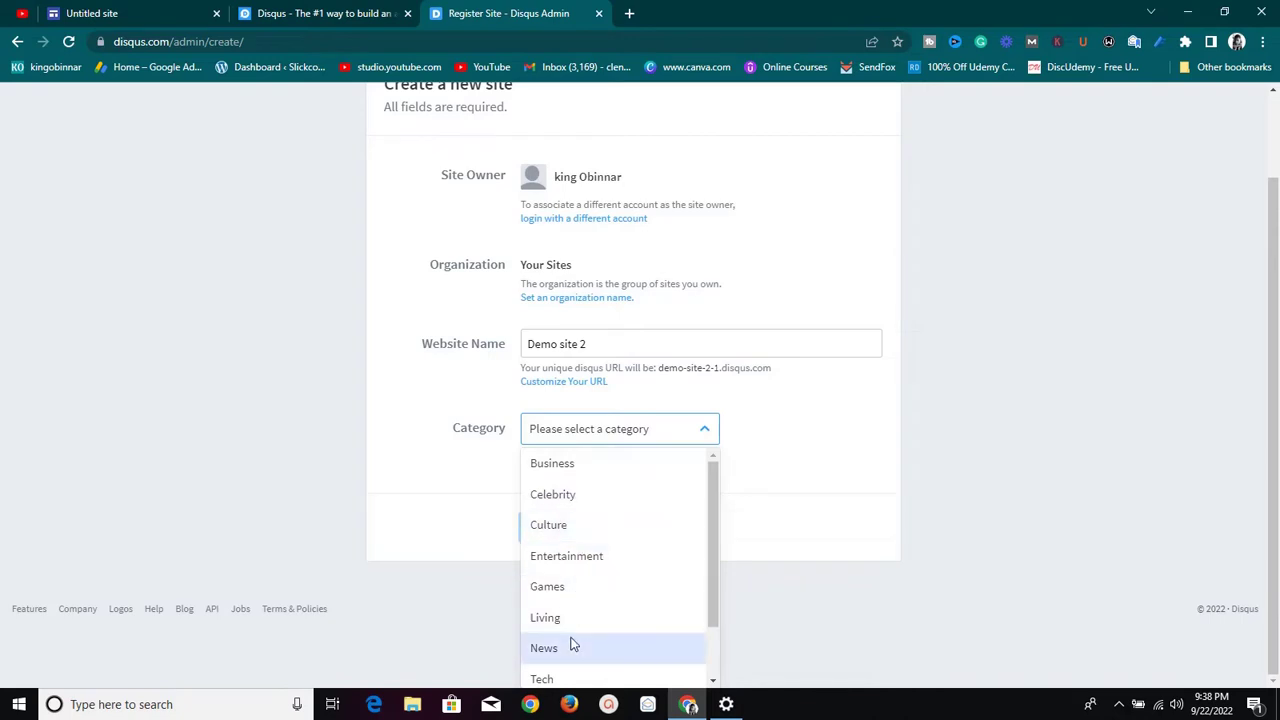
pyautogui.click(604, 468)
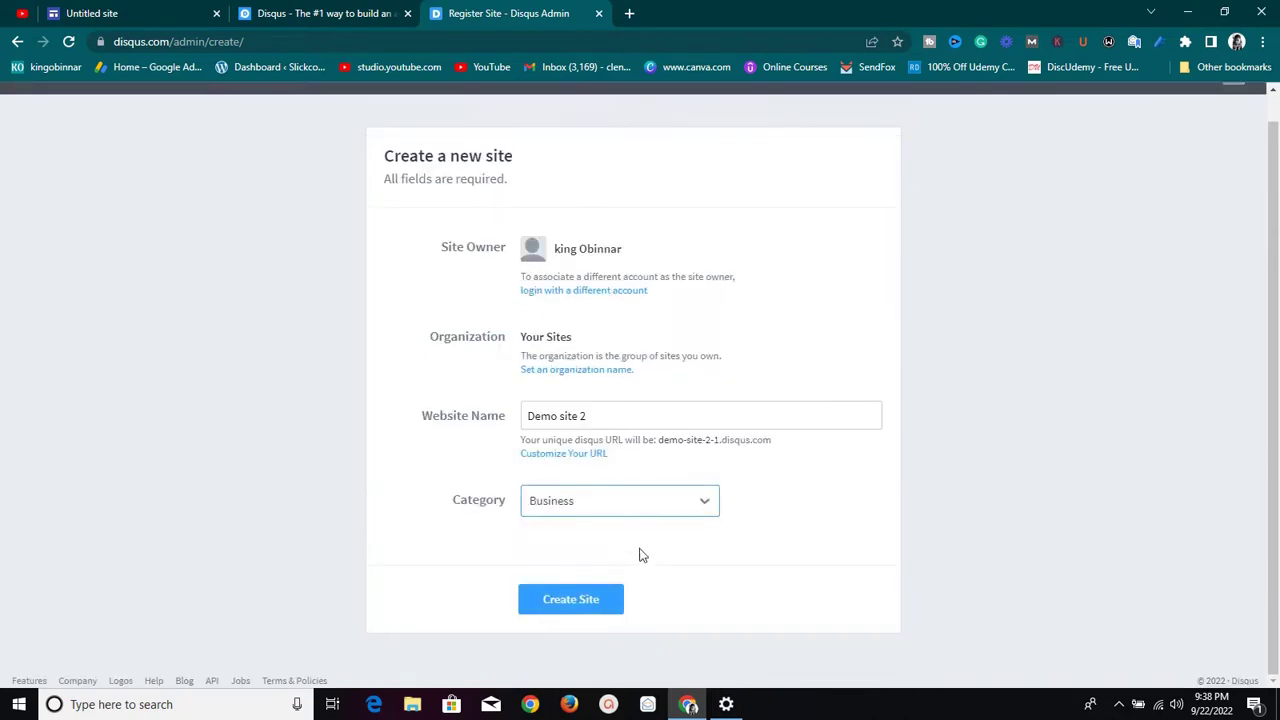
pyautogui.click(576, 605)
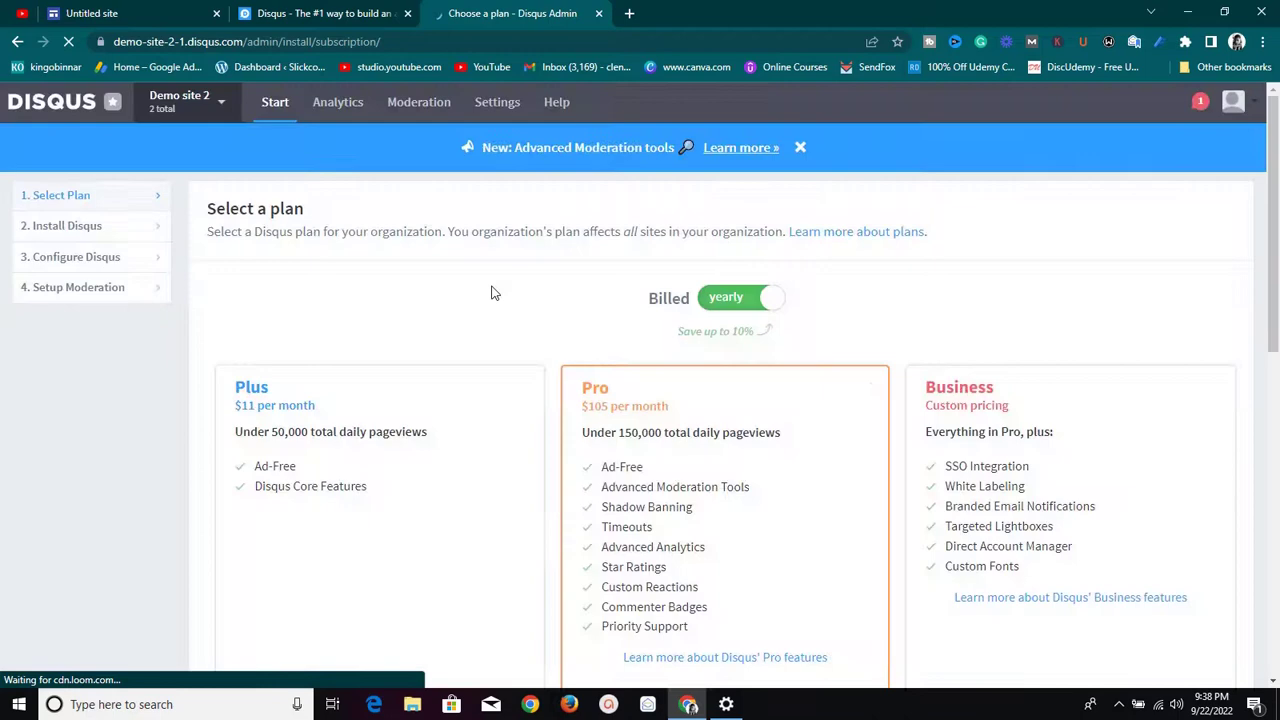
# - Subscribe Demo site 2 to the ad-supported Basic plan
pyautogui.scroll(-5, 672, 297)
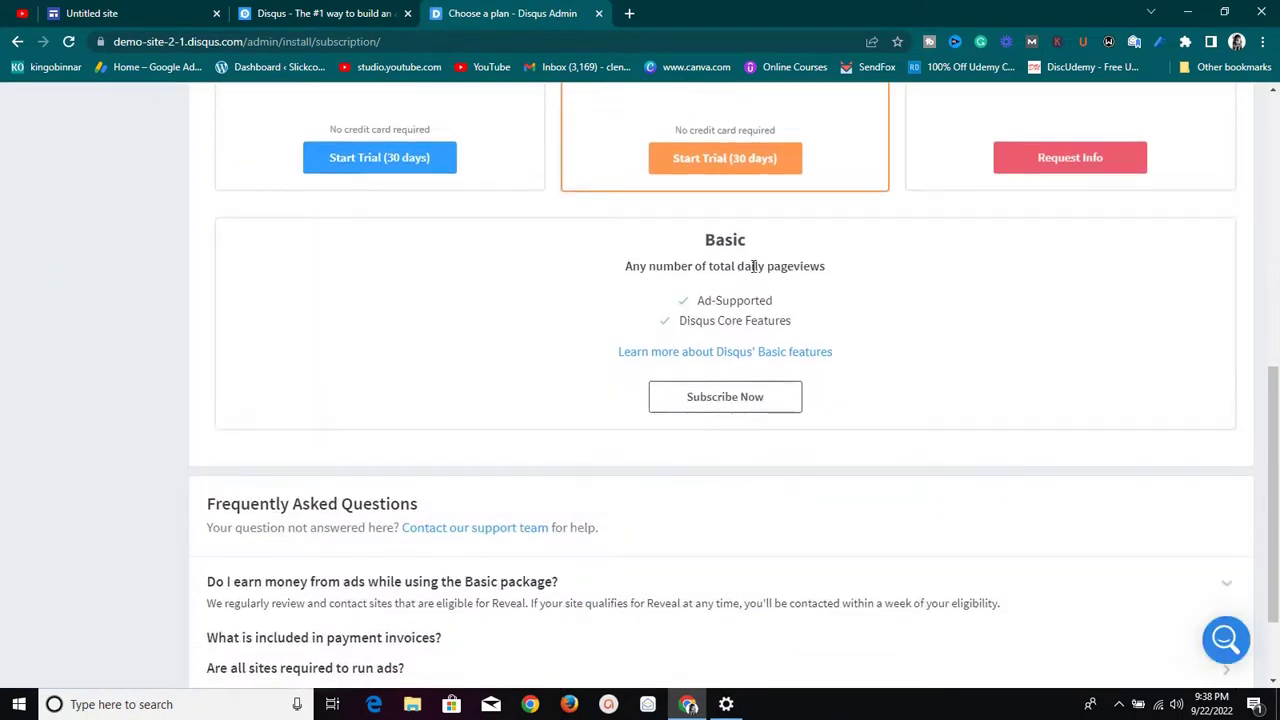
pyautogui.click(731, 400)
pyautogui.scroll(5, 735, 374)
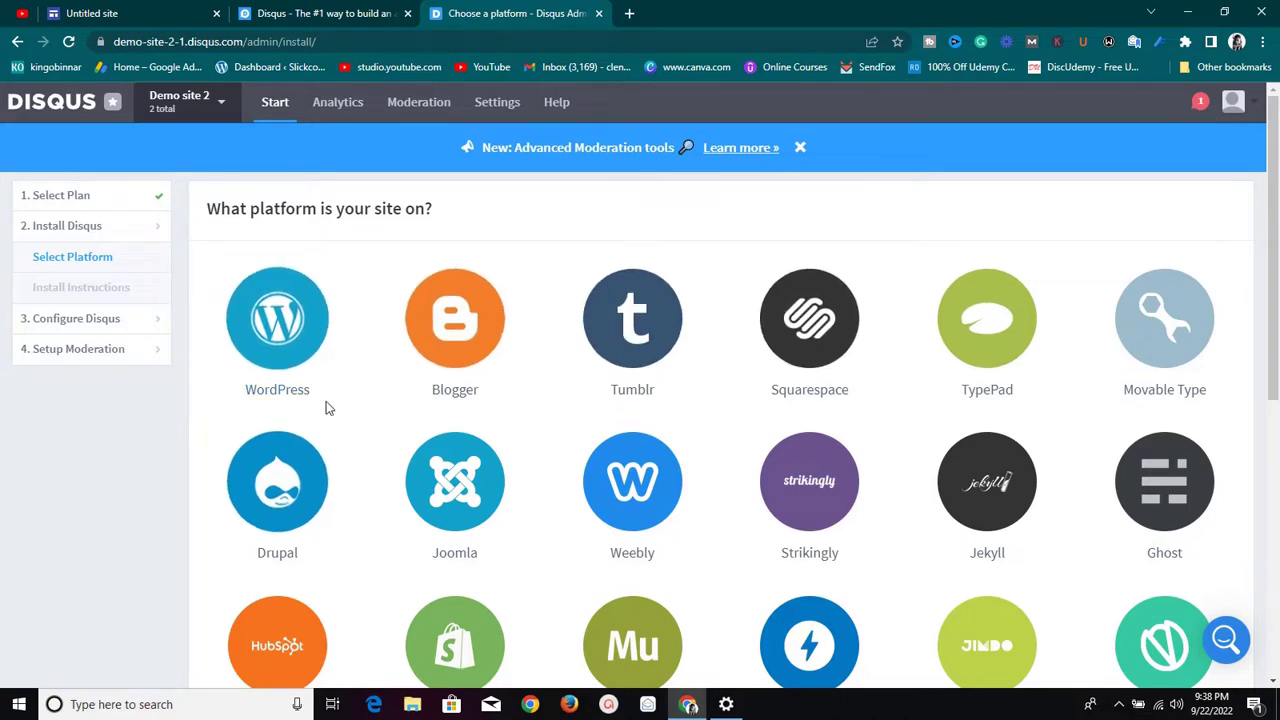
# - Skip the listed platforms and choose manual installation with Universal Code
pyautogui.scroll(-4, 900, 449)
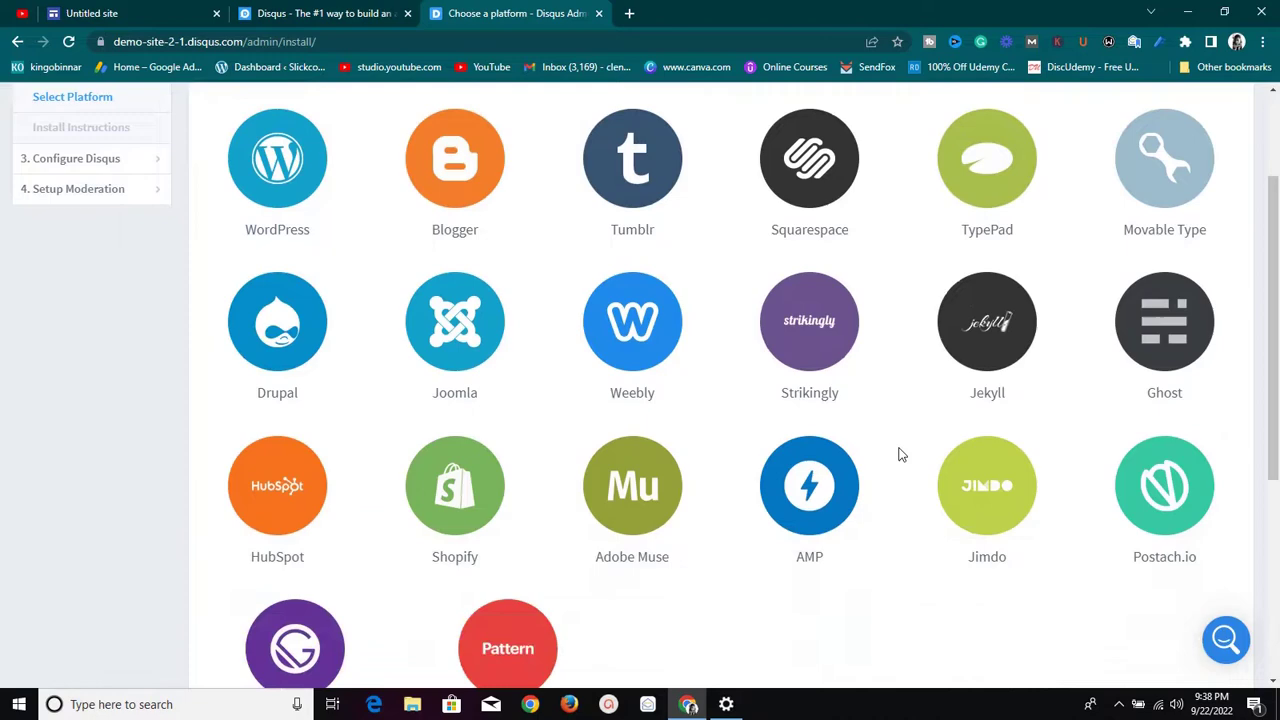
pyautogui.scroll(2, 896, 440)
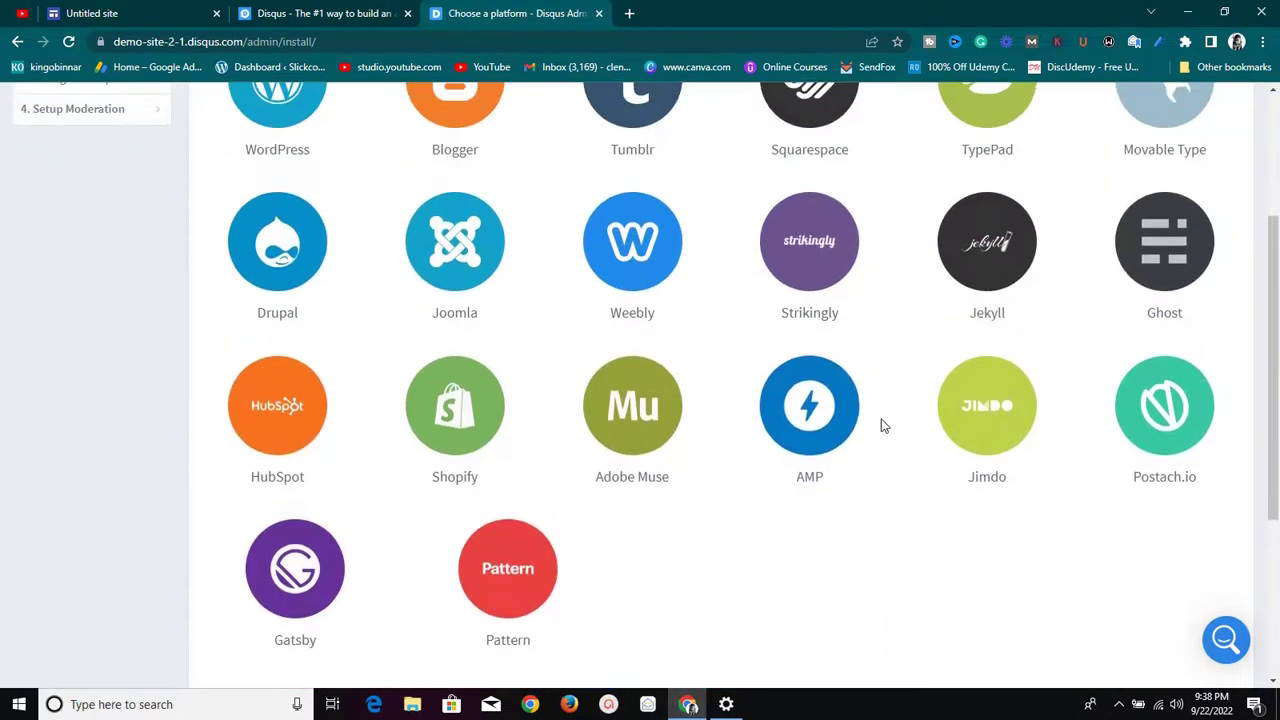
pyautogui.scroll(2, 329, 514)
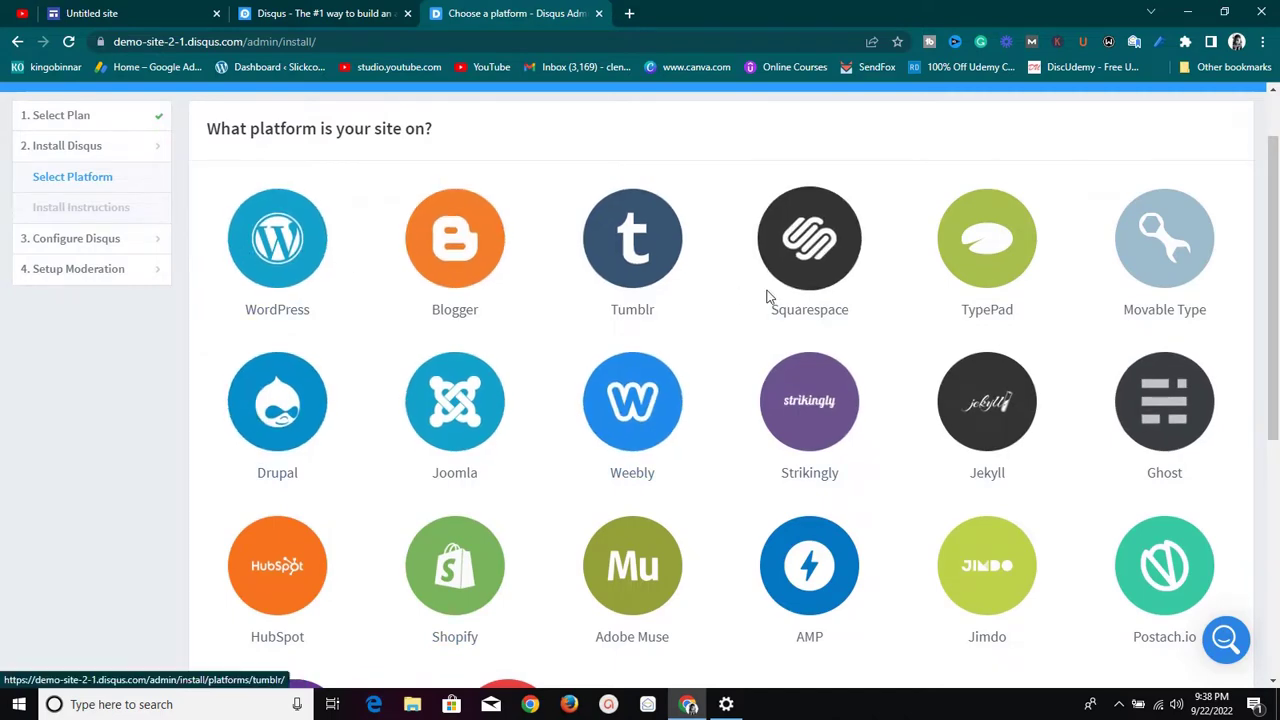
pyautogui.scroll(1, 726, 251)
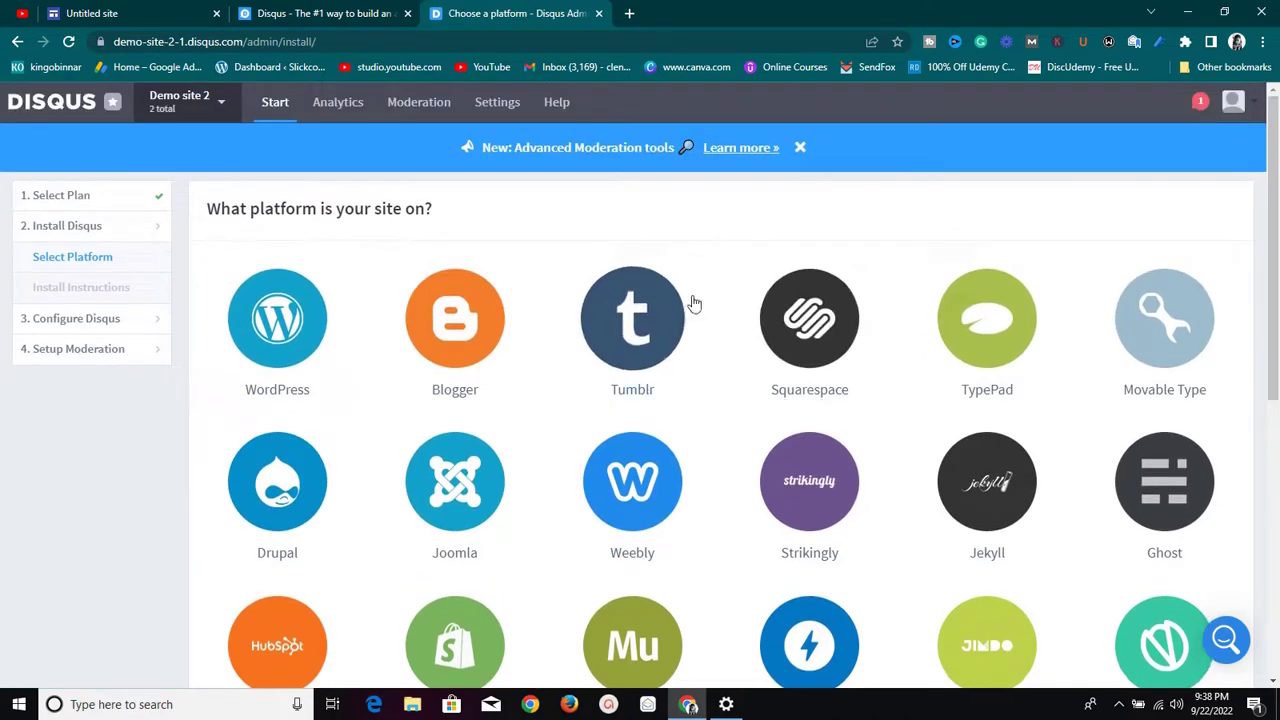
pyautogui.scroll(-5, 749, 277)
pyautogui.scroll(-1, 758, 301)
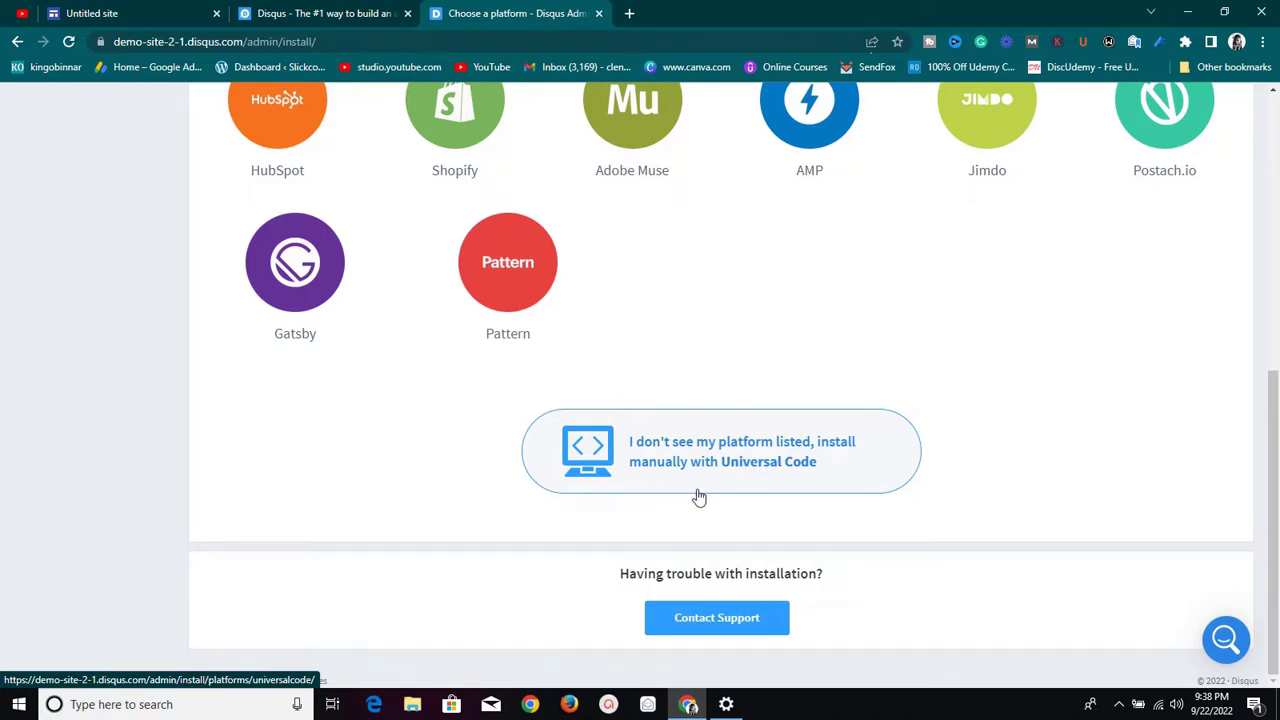
pyautogui.click(755, 483)
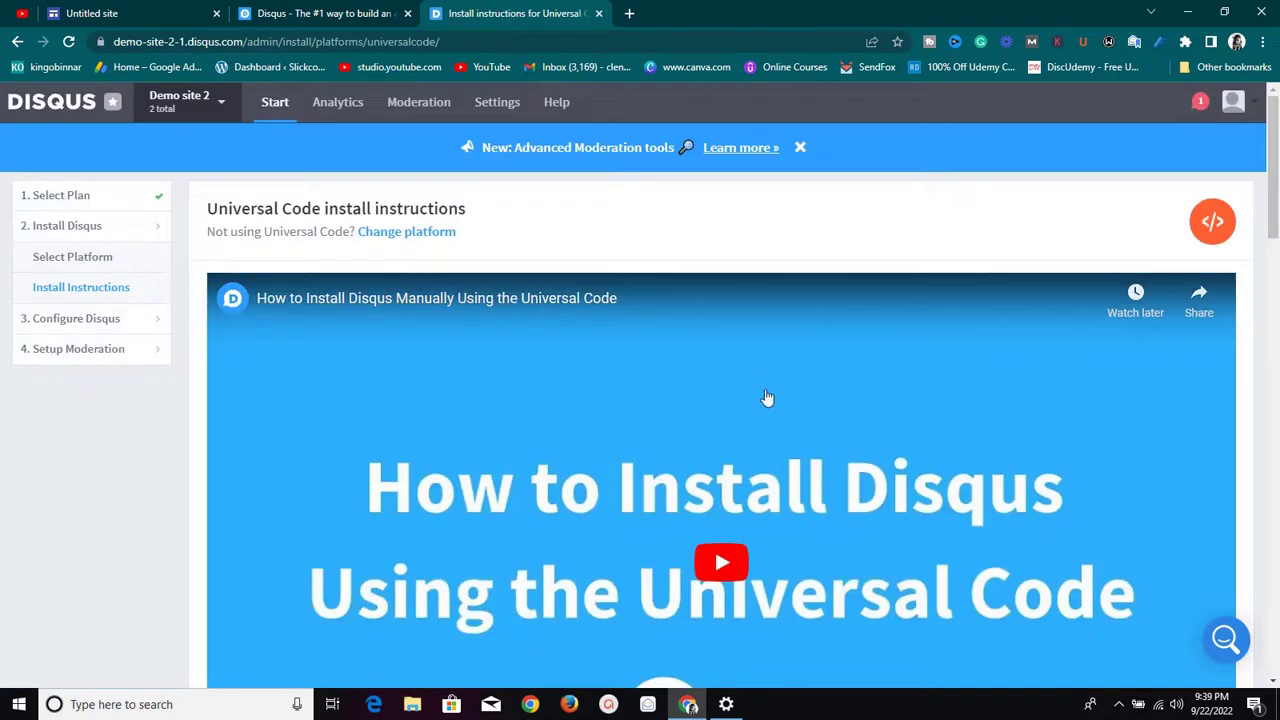
# - Select and copy the entire Universal Code embed snippet from step 1
pyautogui.scroll(-2, 733, 400)
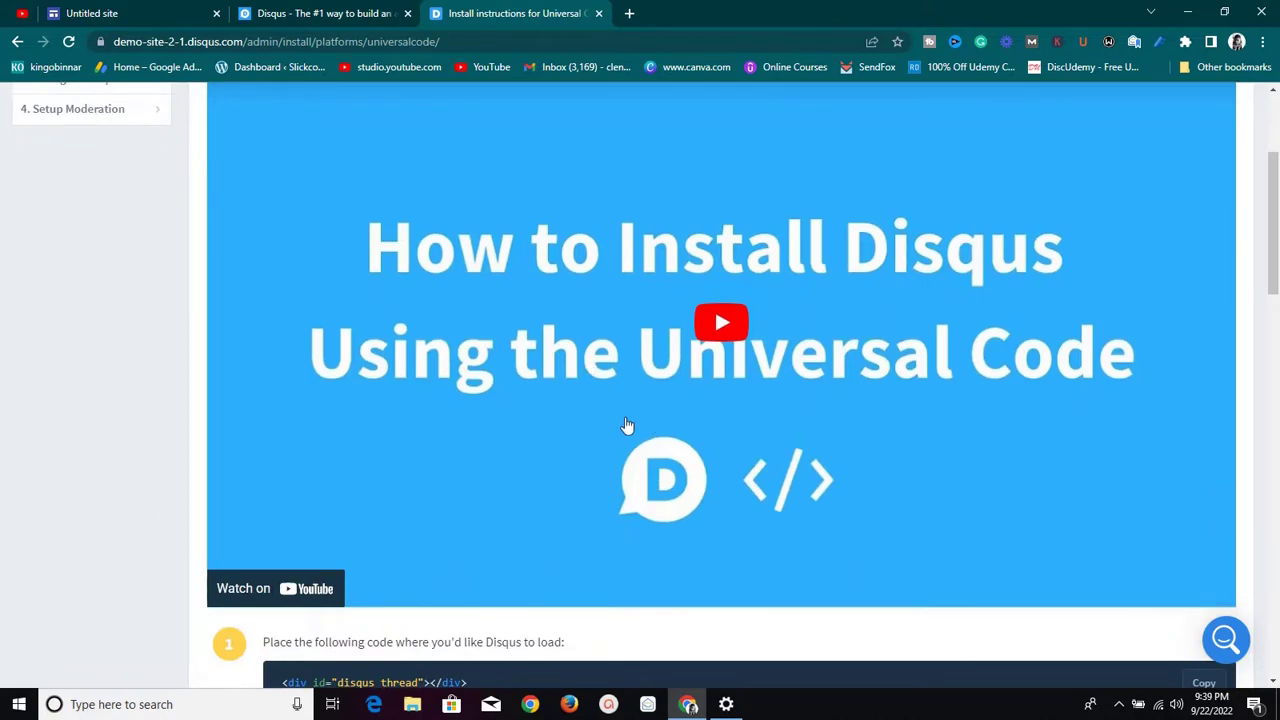
pyautogui.scroll(-14, 677, 403)
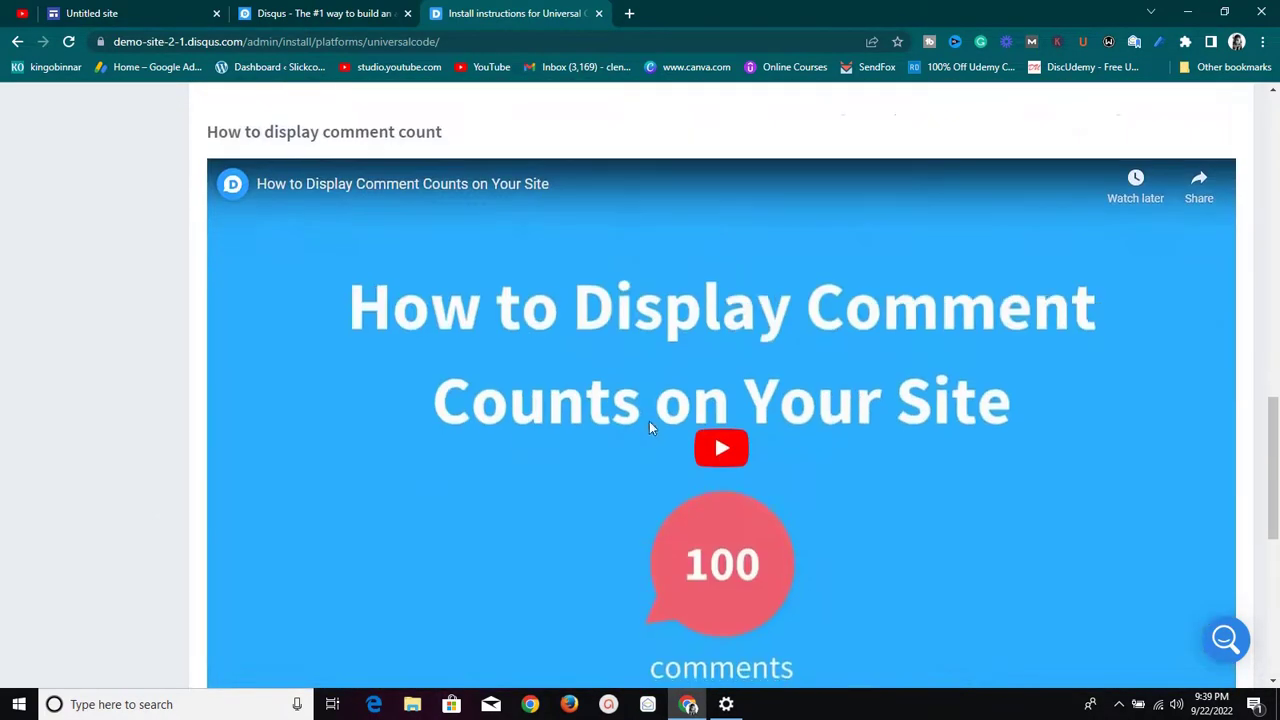
pyautogui.scroll(-2, 653, 428)
pyautogui.scroll(2, 653, 430)
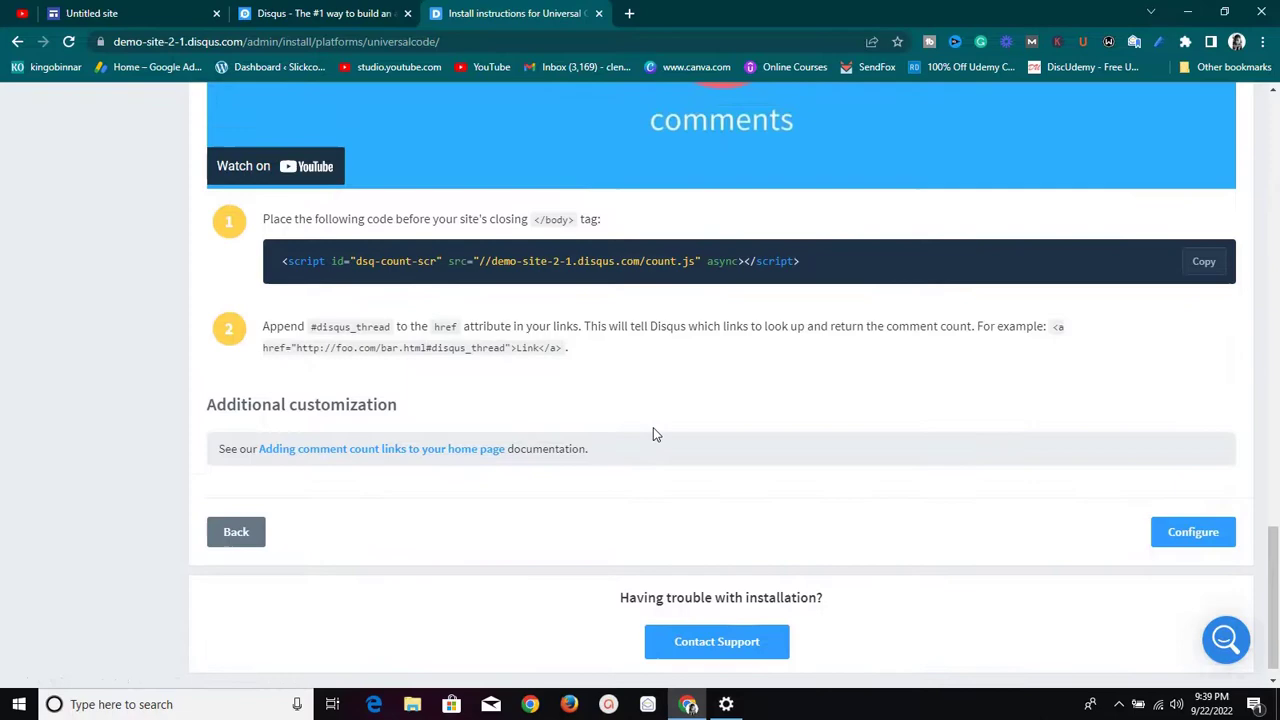
pyautogui.scroll(12, 655, 435)
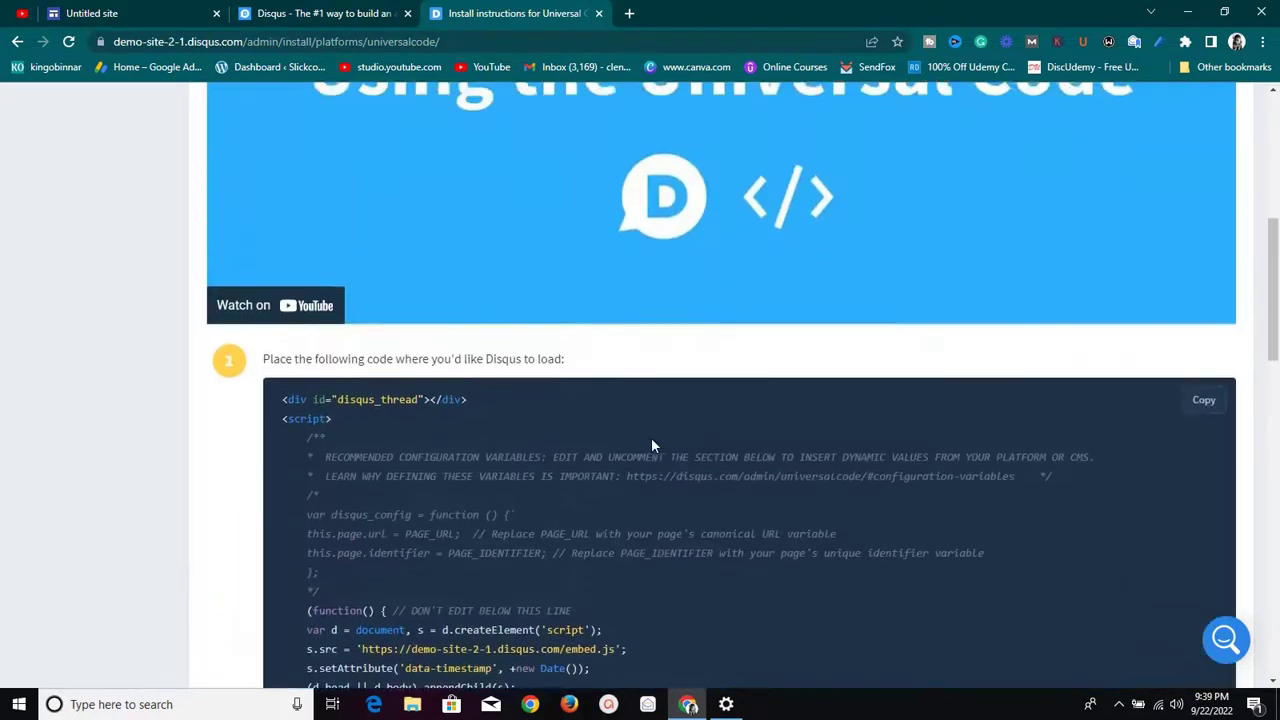
pyautogui.scroll(5, 651, 440)
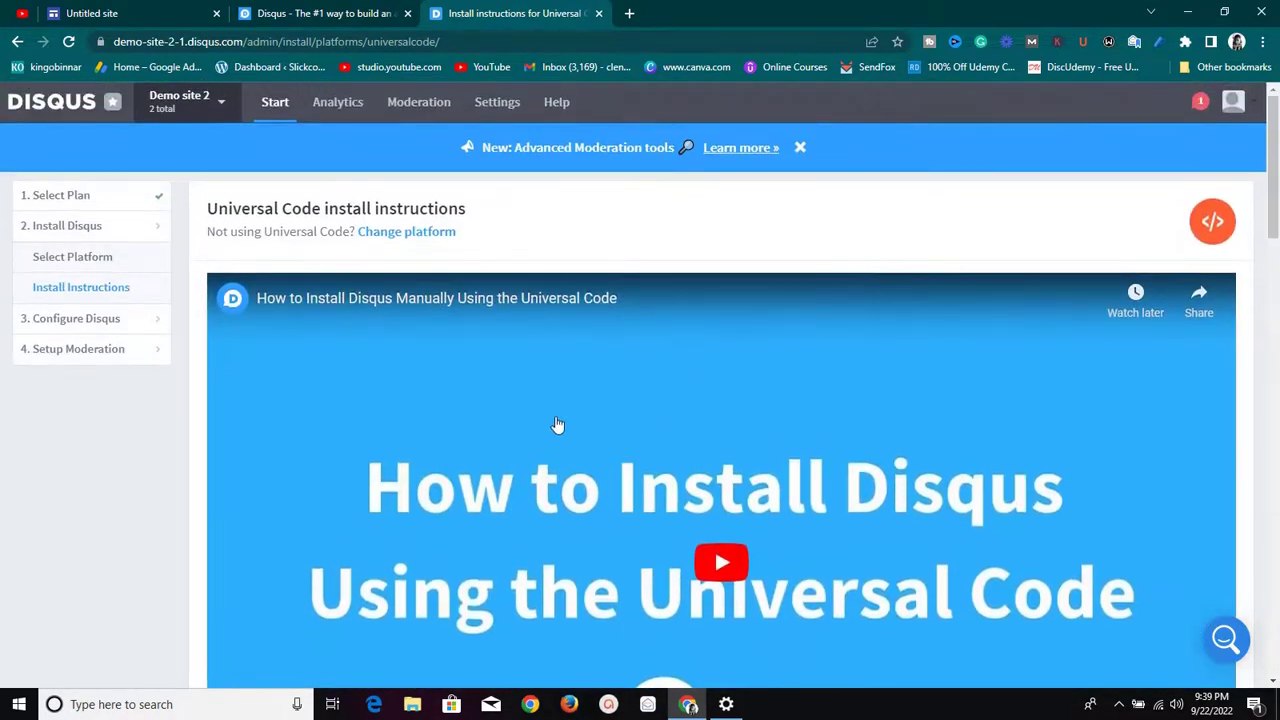
pyautogui.scroll(-2, 563, 423)
pyautogui.scroll(2, 563, 423)
pyautogui.scroll(-5, 563, 423)
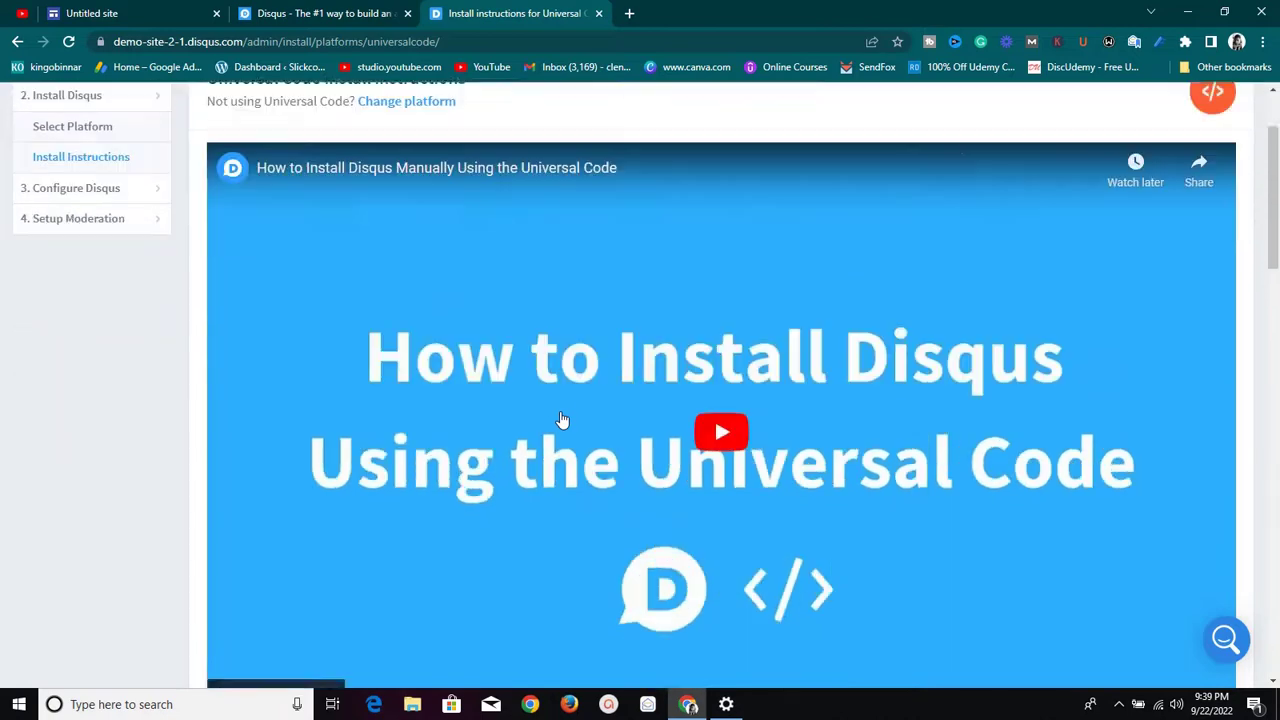
pyautogui.scroll(3, 563, 423)
pyautogui.scroll(-2, 563, 423)
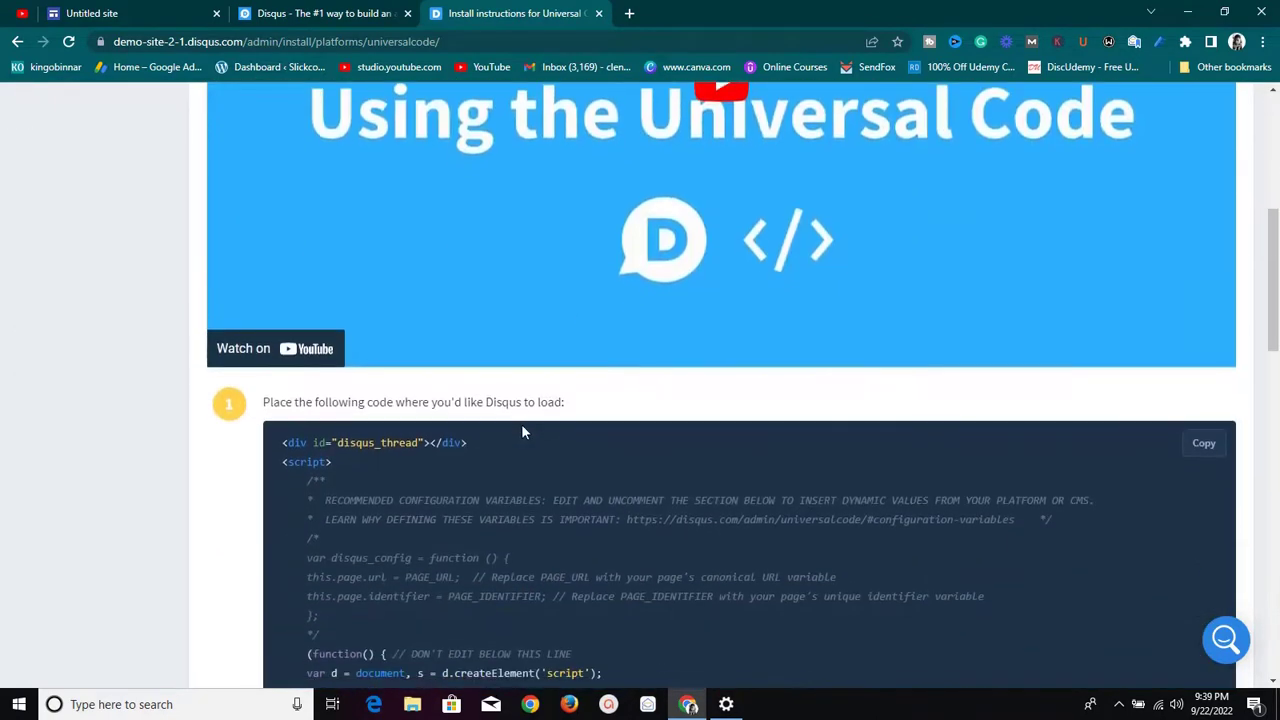
pyautogui.scroll(-2, 352, 421)
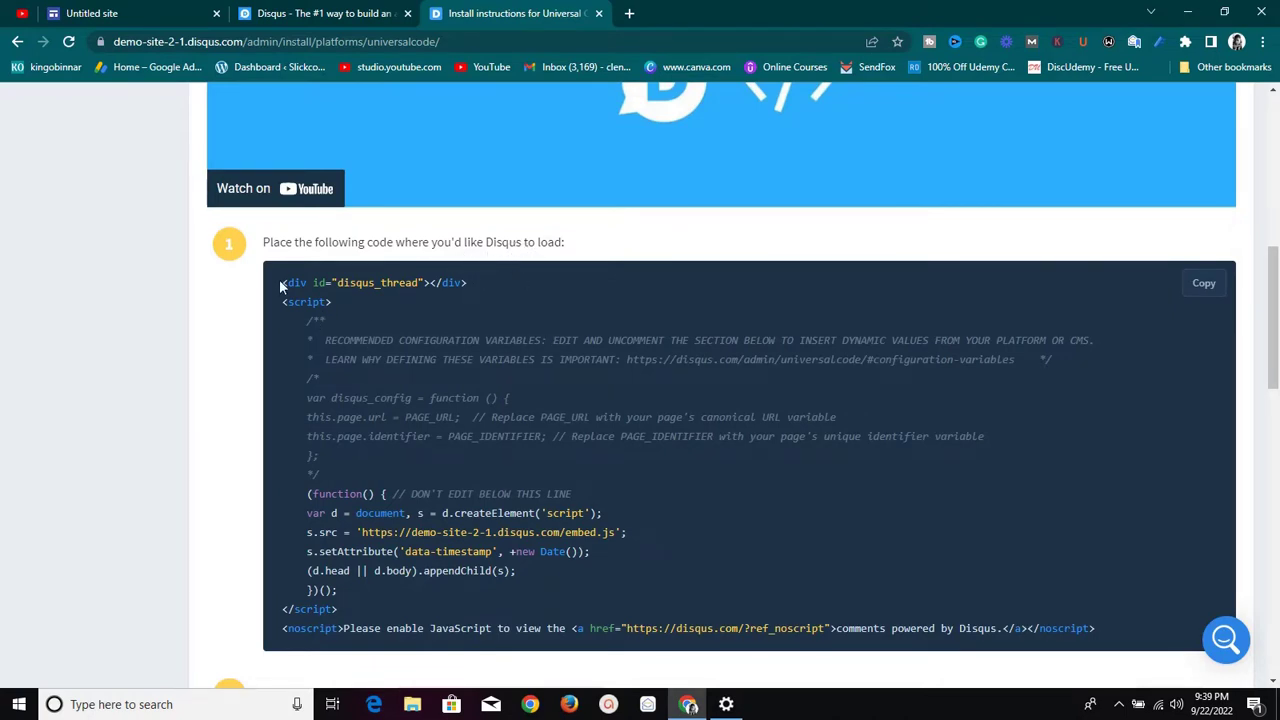
pyautogui.moveTo(282, 288); pyautogui.dragTo(1035, 611)
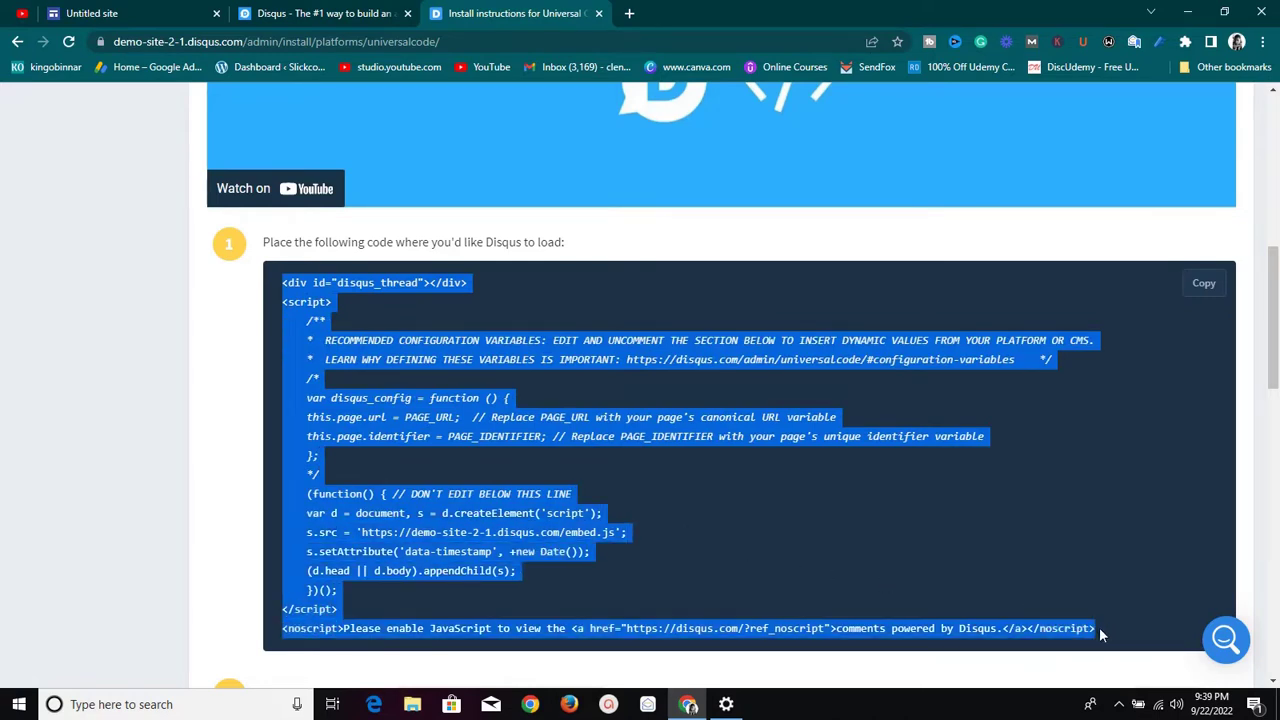
pyautogui.rightClick(433, 359)
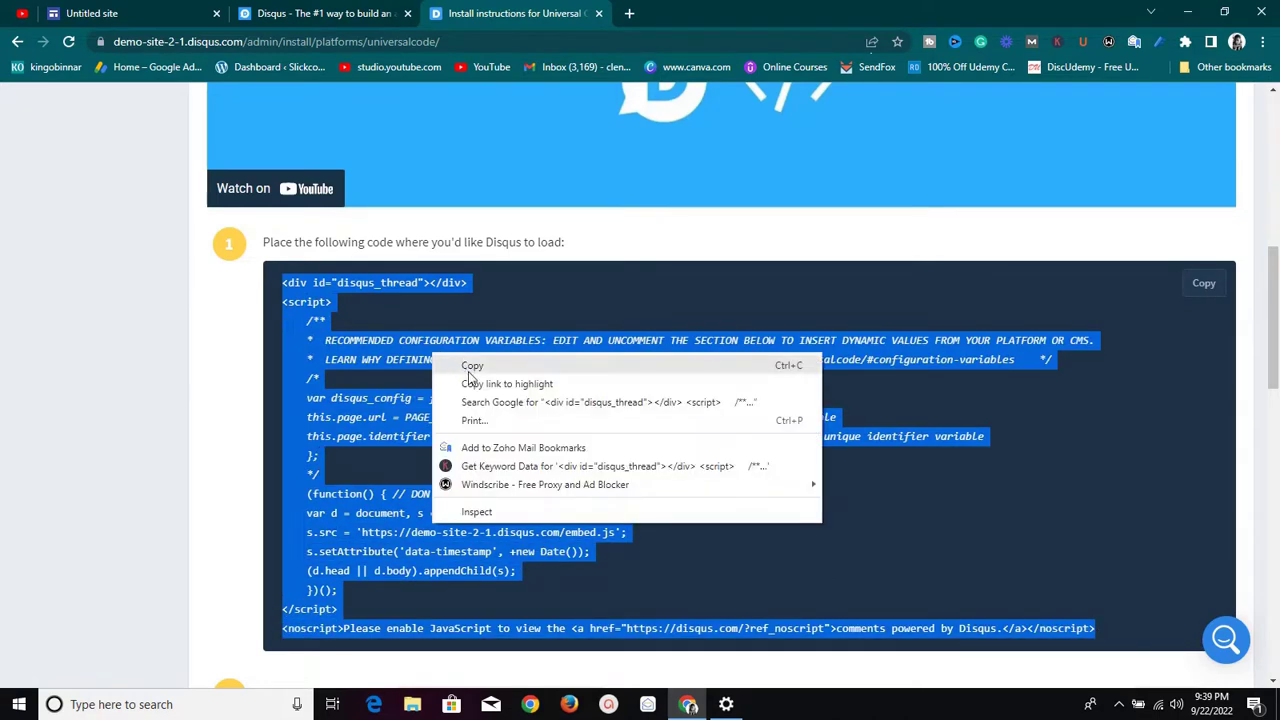
pyautogui.click(471, 366)
# - Go back through the Disqus homepage tab to the Untitled site preview
pyautogui.click(320, 13)
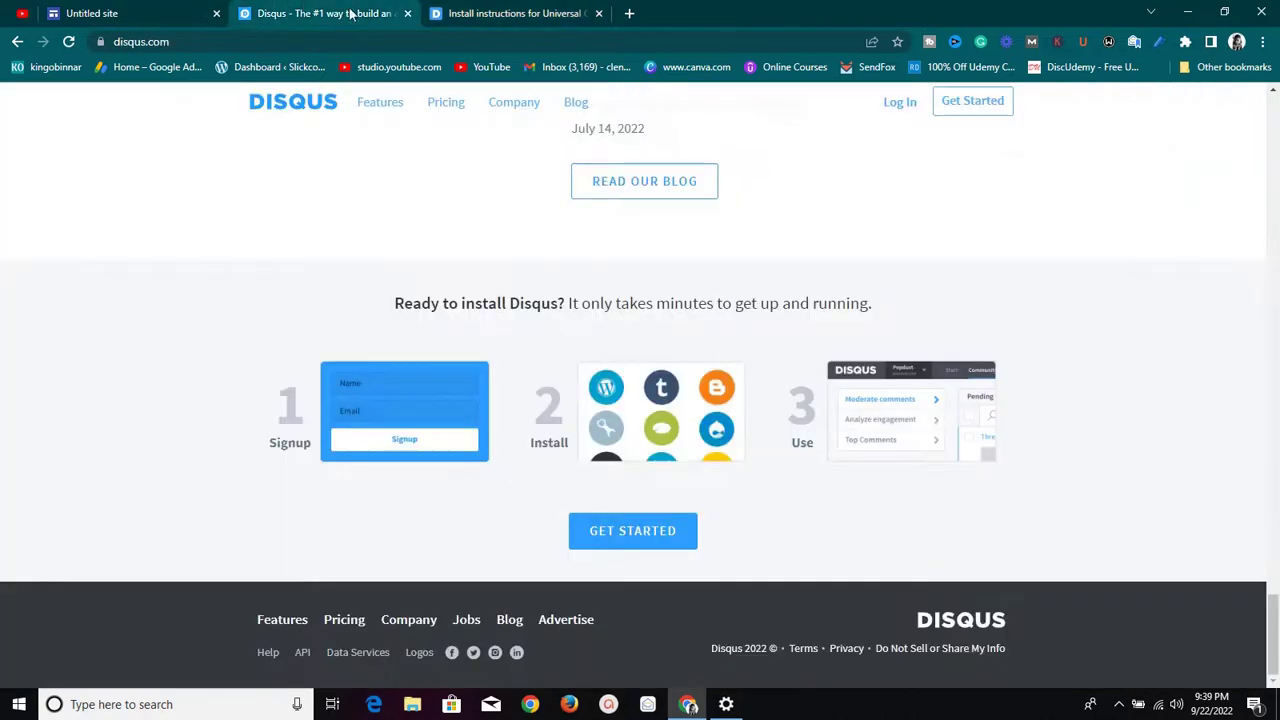
pyautogui.scroll(10, 1113, 149)
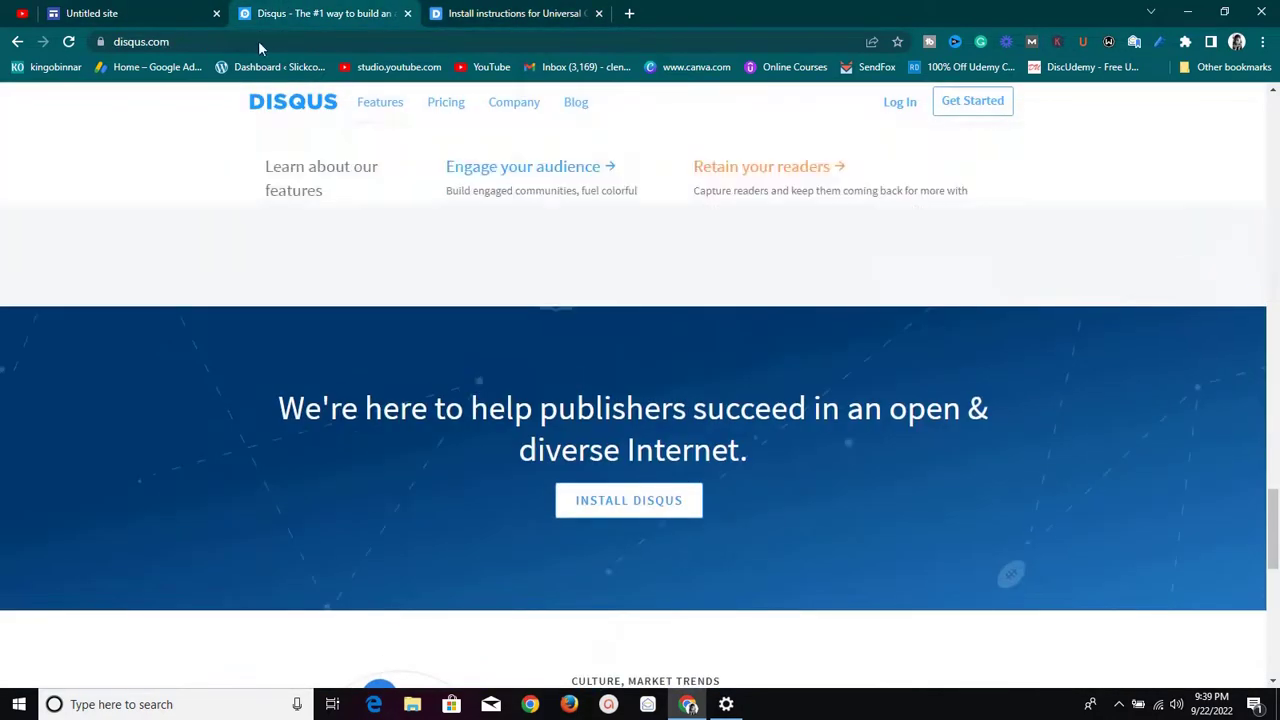
pyautogui.click(150, 8)
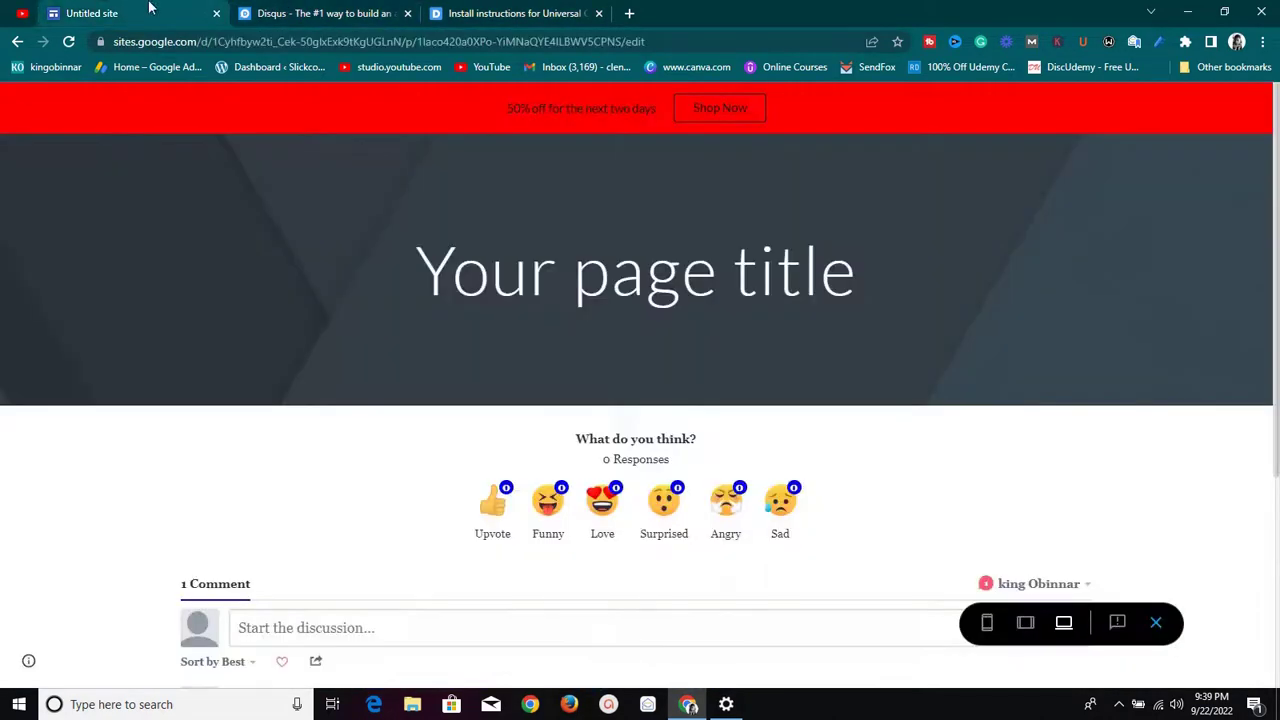
# - Exit the preview, check the Disqus embed in the editor, and go back to Sites home
pyautogui.click(1155, 624)
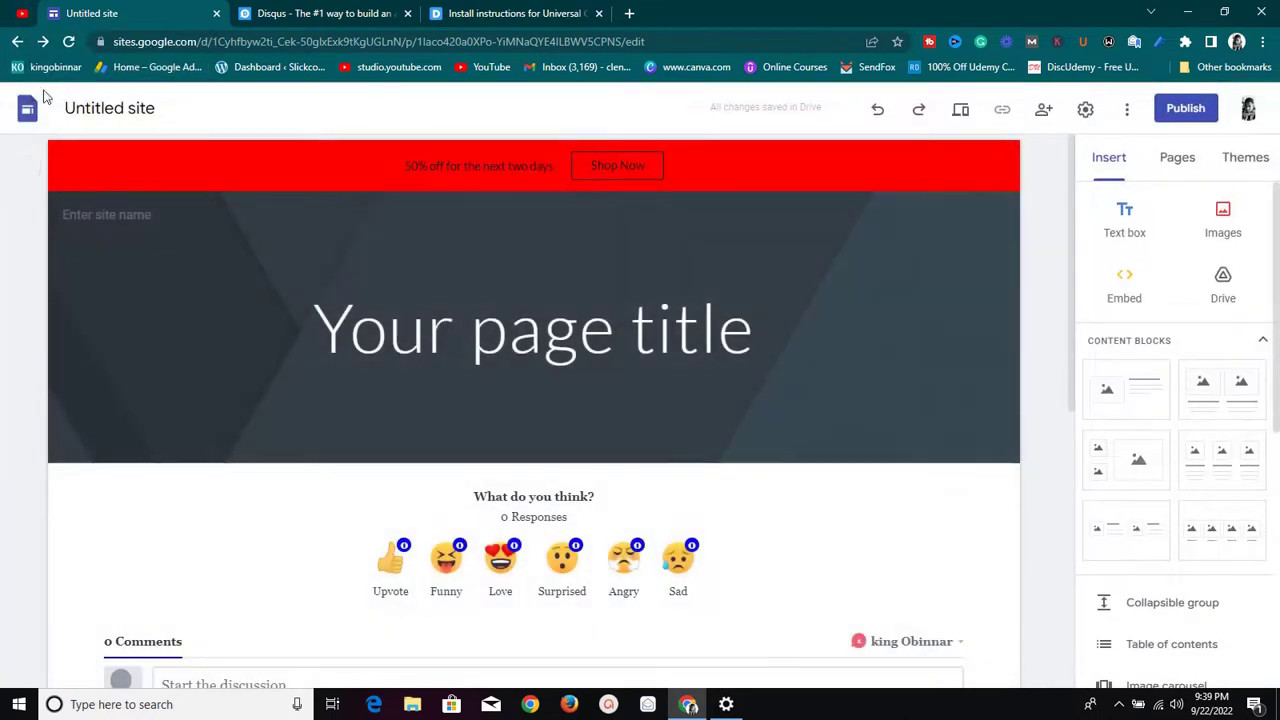
pyautogui.scroll(-5, 925, 335)
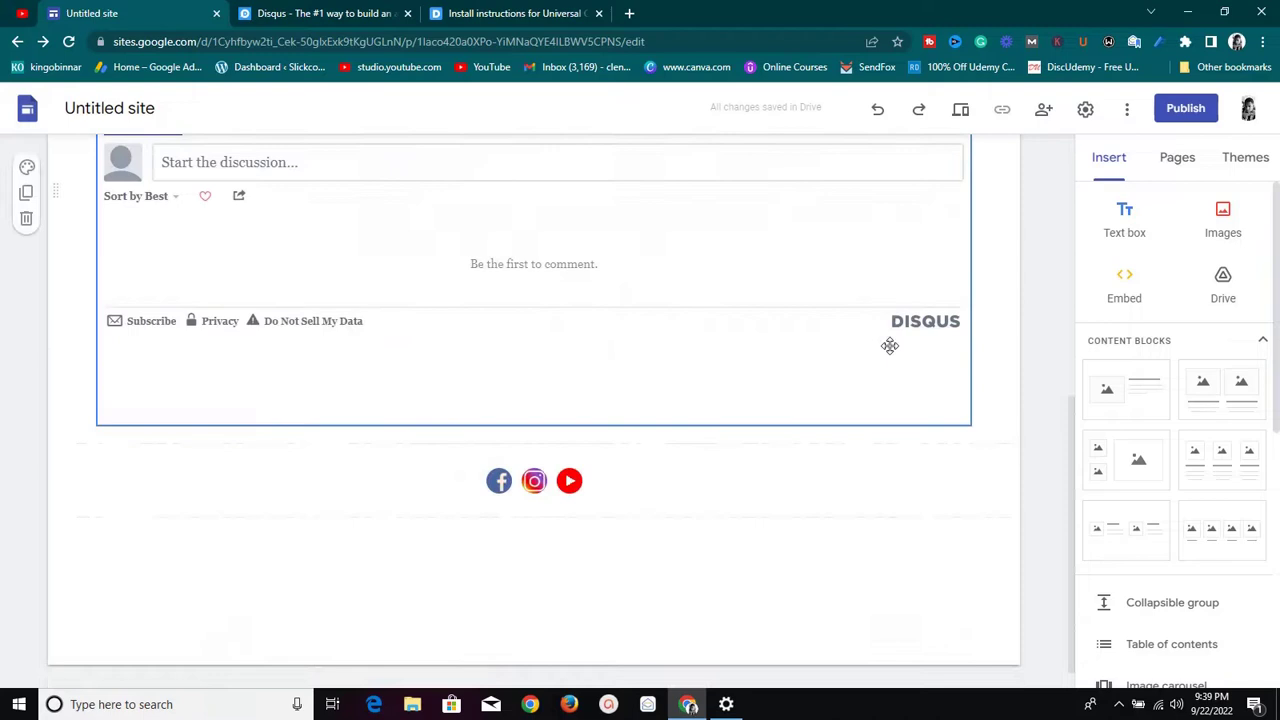
pyautogui.scroll(5, 208, 343)
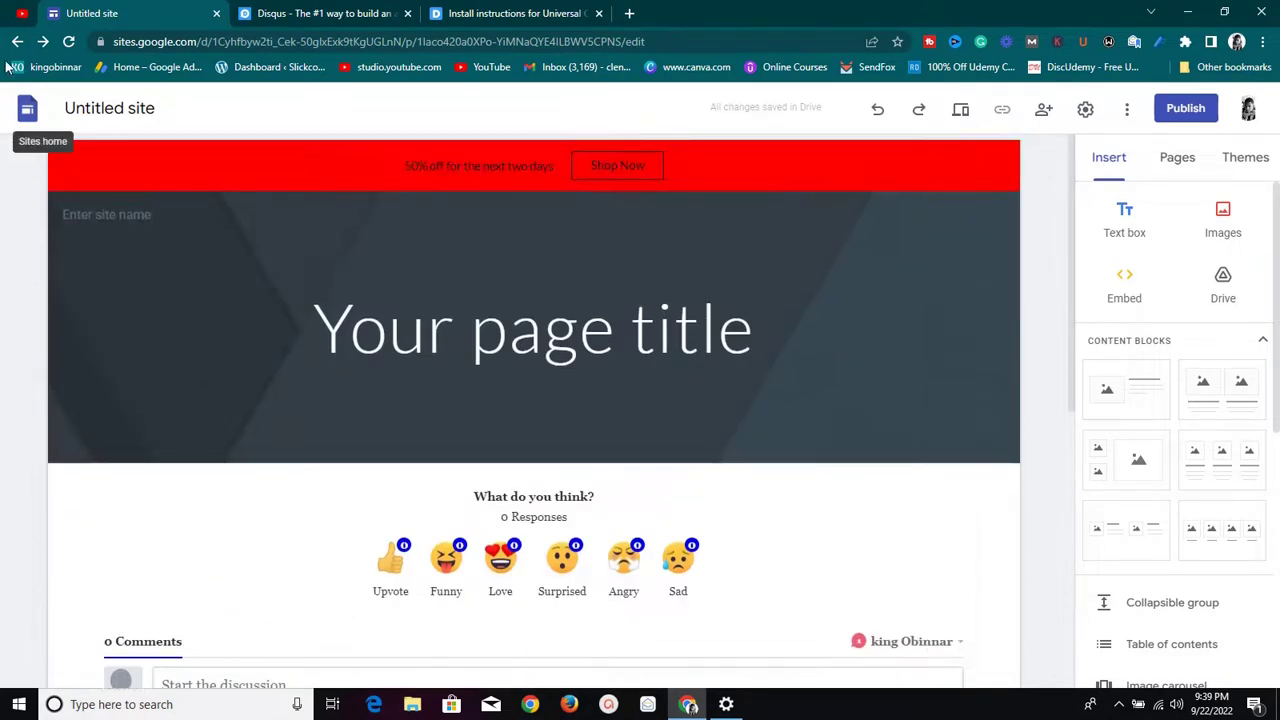
pyautogui.click(16, 43)
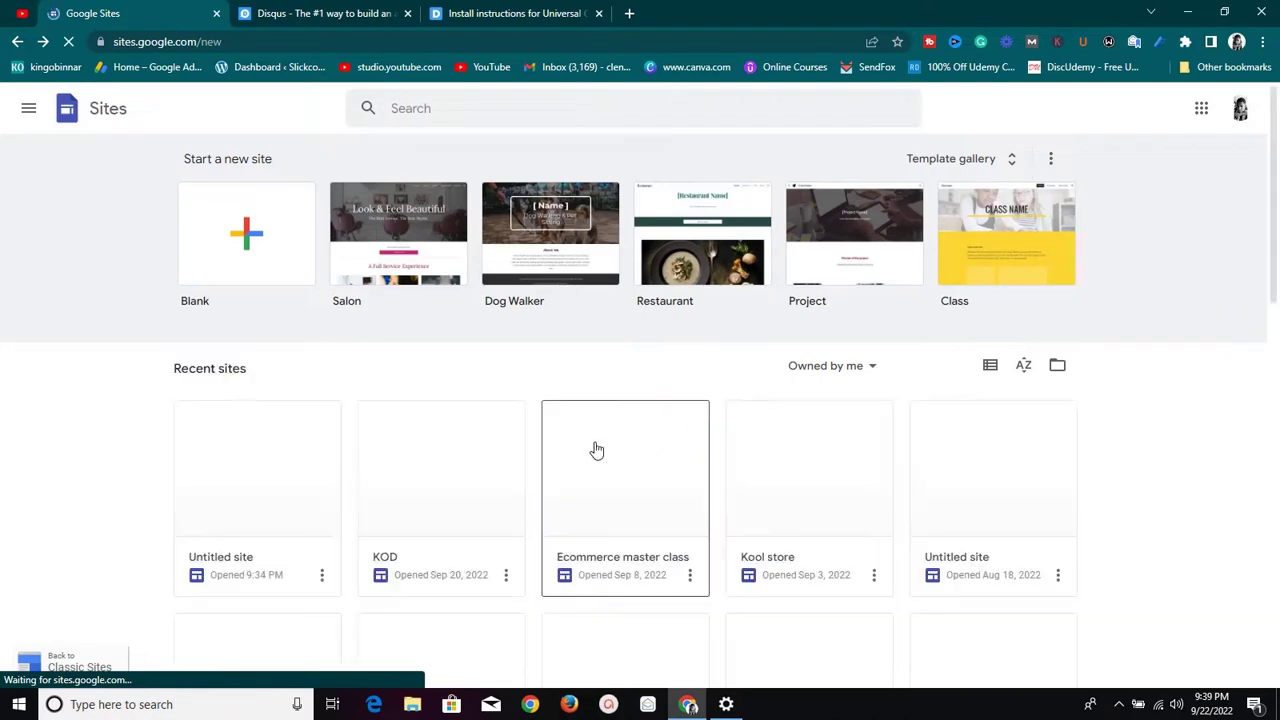
# - Open the KOD site from the Recent sites list
pyautogui.scroll(-2, 490, 470)
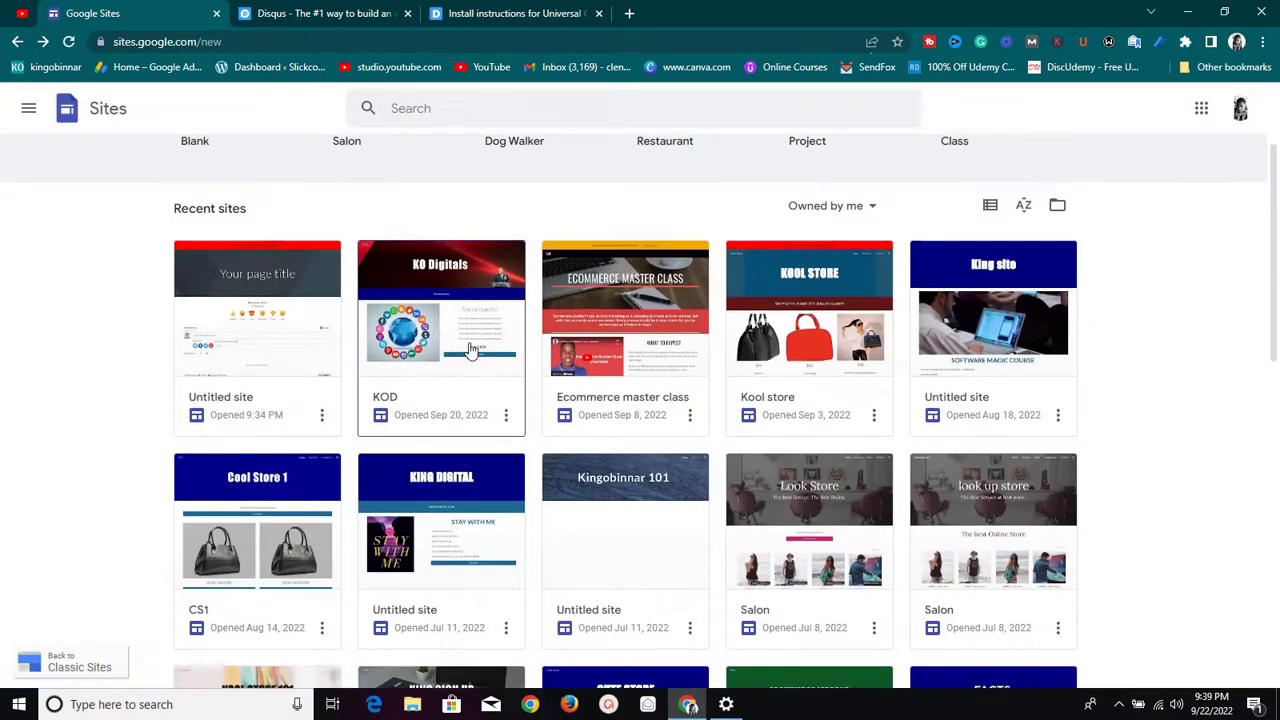
pyautogui.click(463, 342)
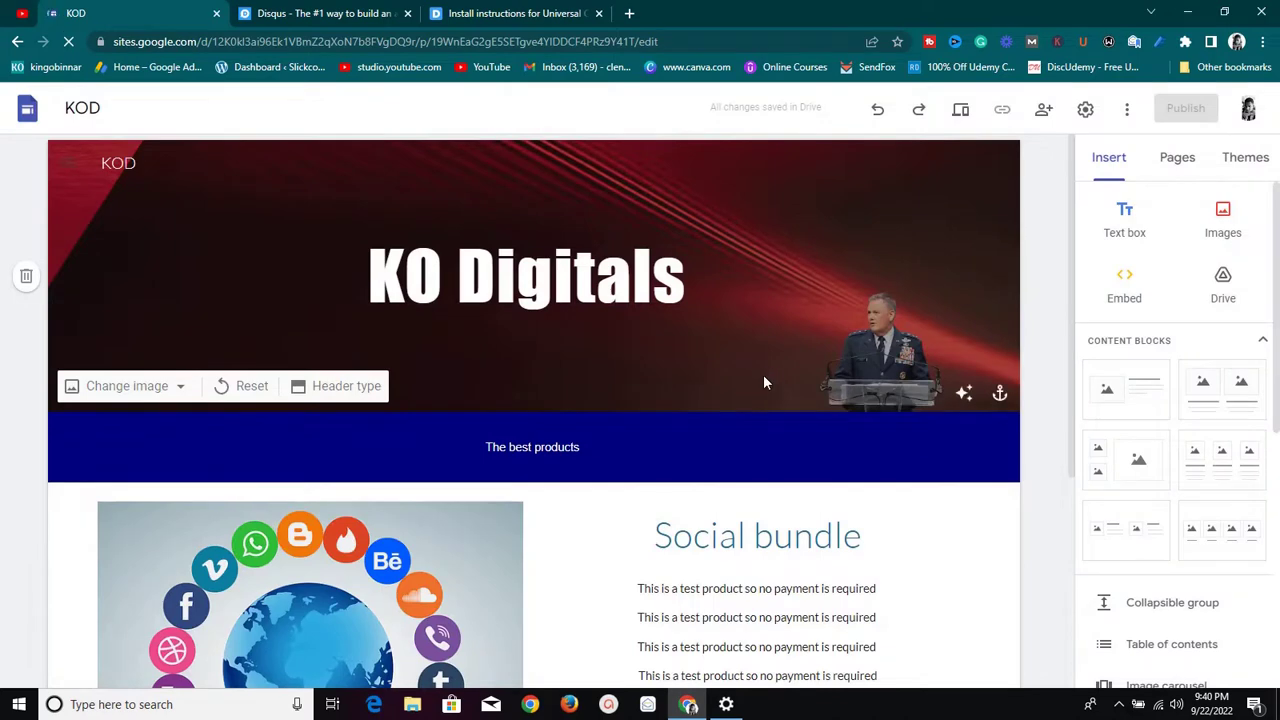
# - Open the Embed from the web dialog in the empty area below the Social bundle product
pyautogui.scroll(-3, 763, 374)
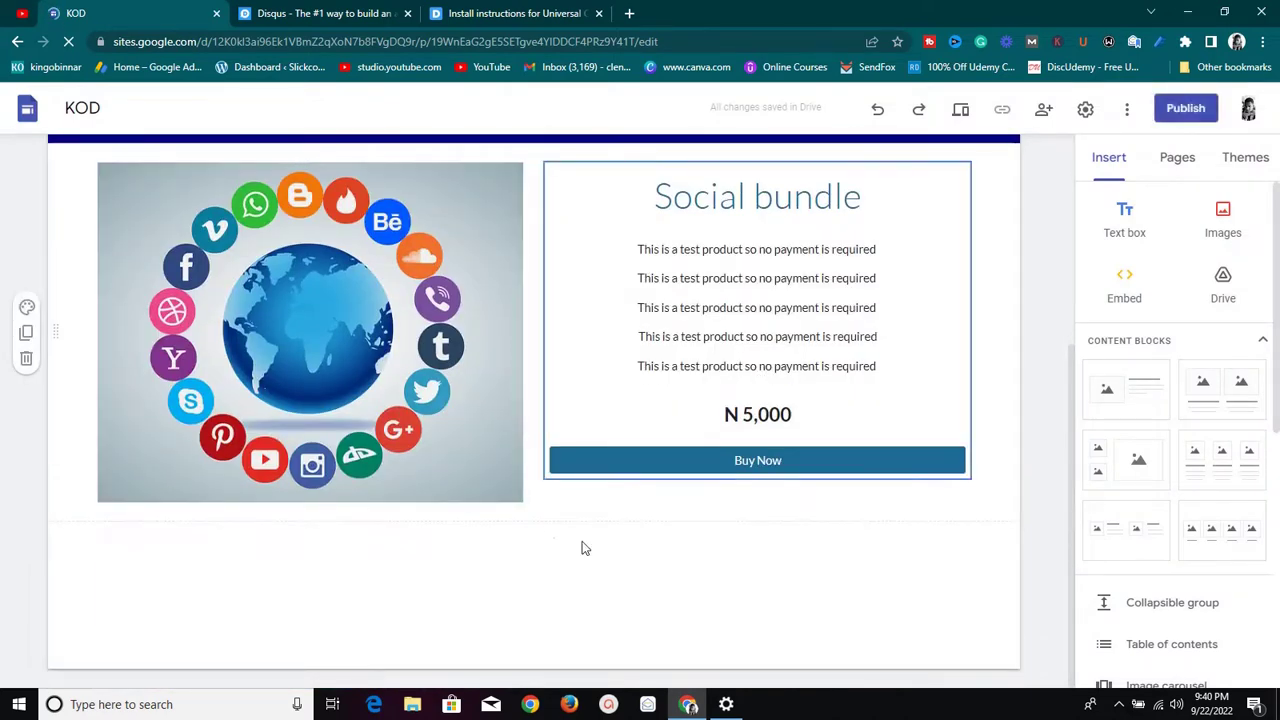
pyautogui.doubleClick(533, 562)
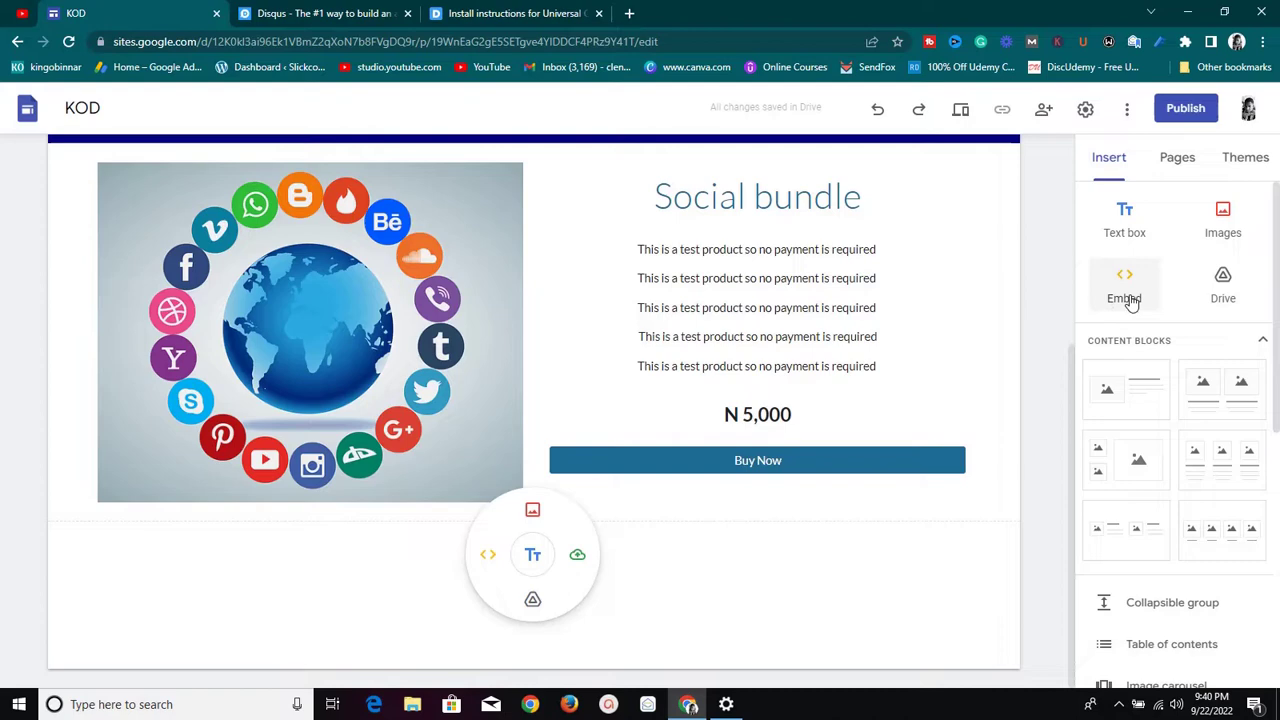
pyautogui.click(488, 562)
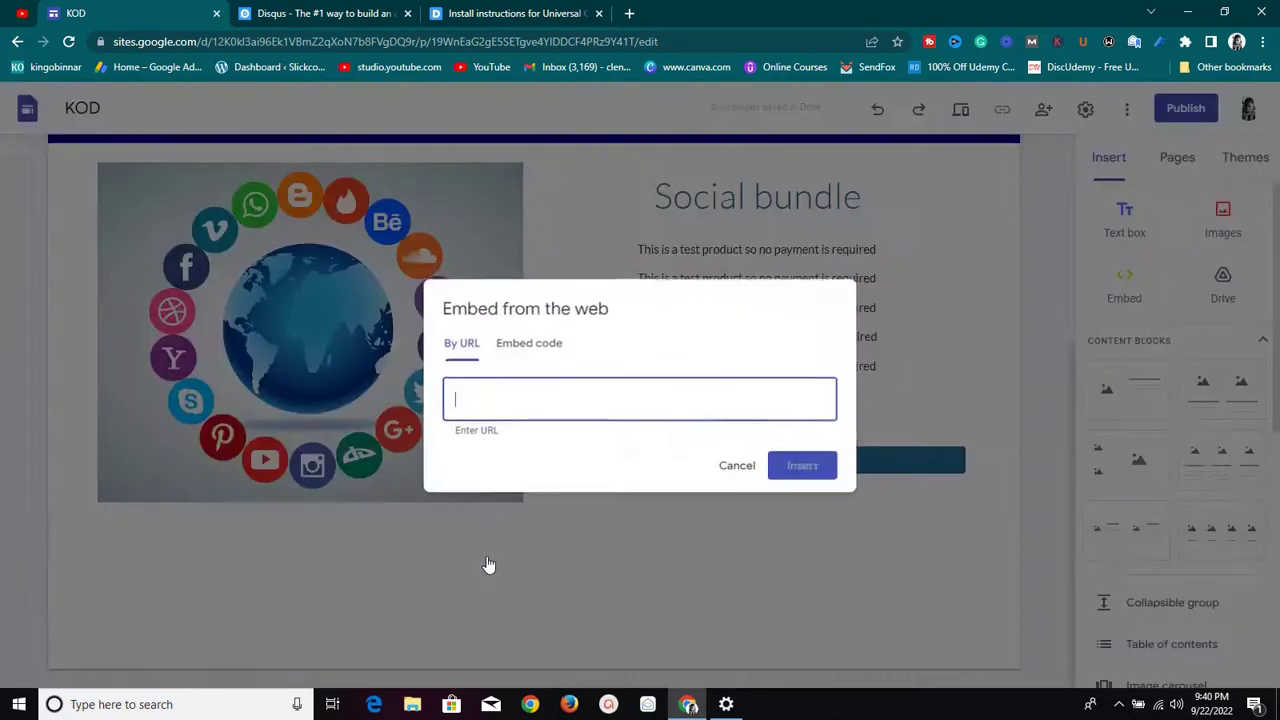
# - Paste the Disqus HTML into the Embed code box, preview it, and insert it on the page
pyautogui.click(525, 349)
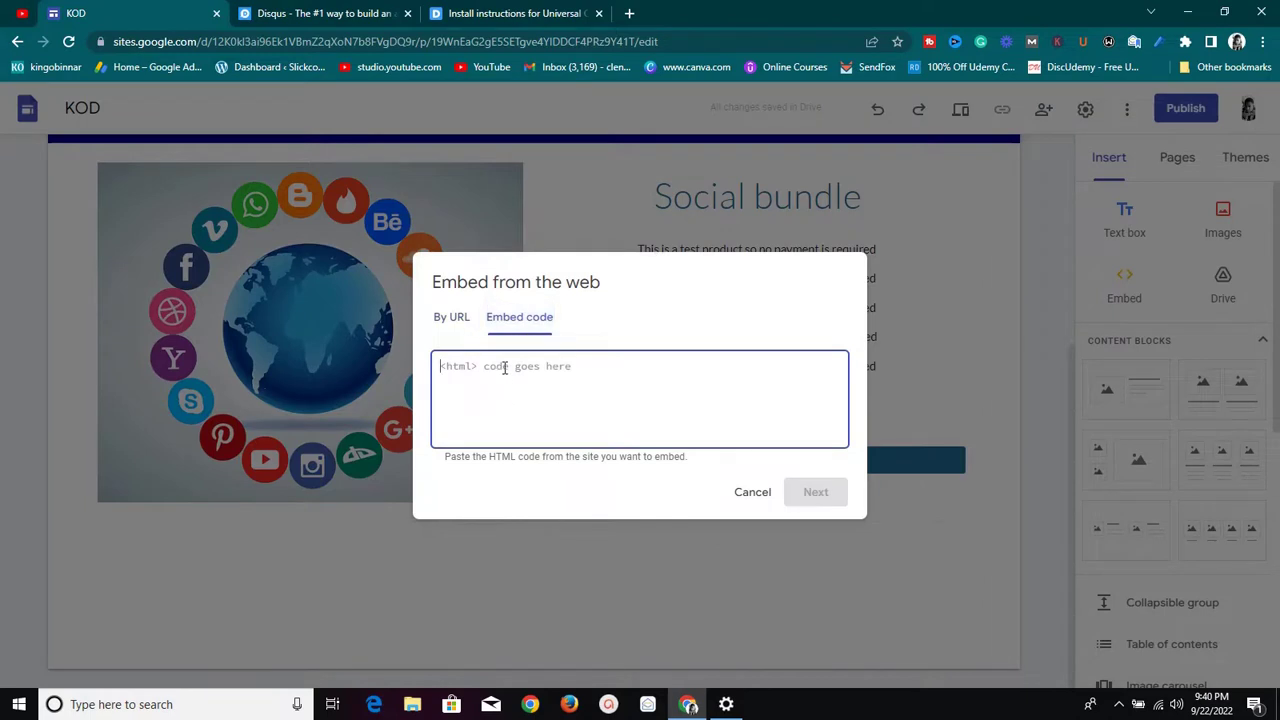
pyautogui.rightClick(493, 366)
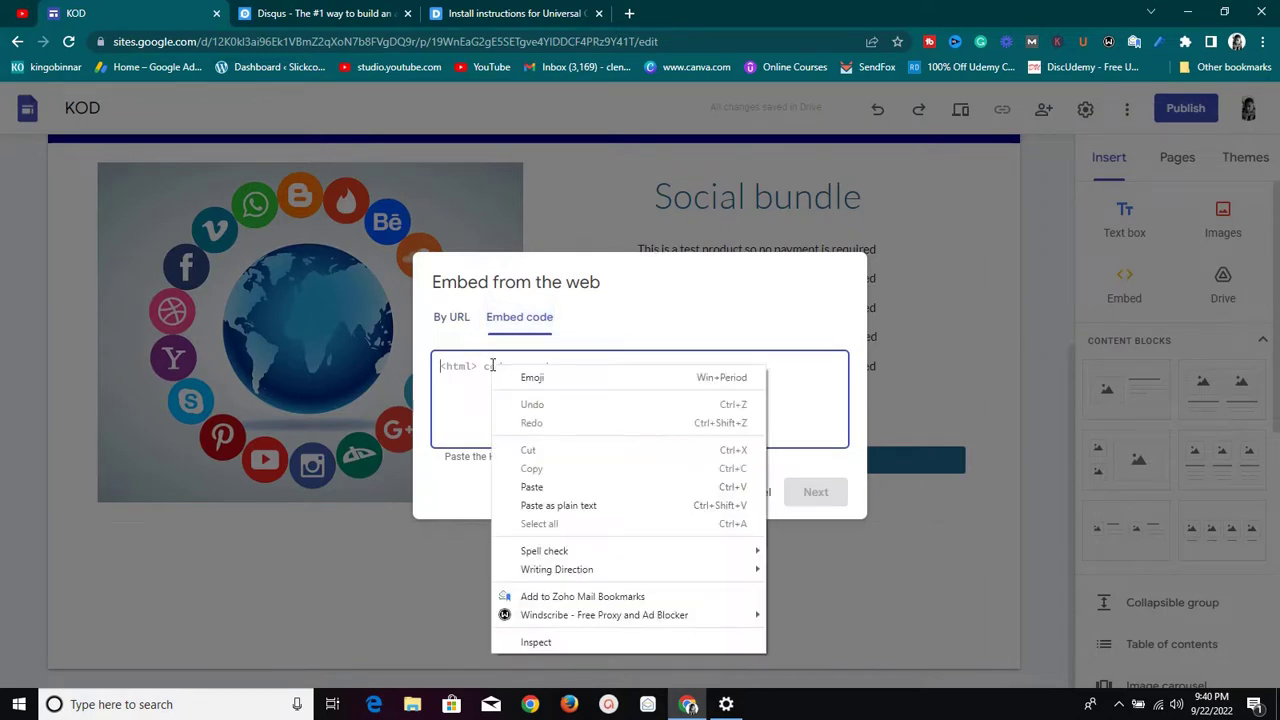
pyautogui.click(532, 487)
pyautogui.scroll(10, 667, 392)
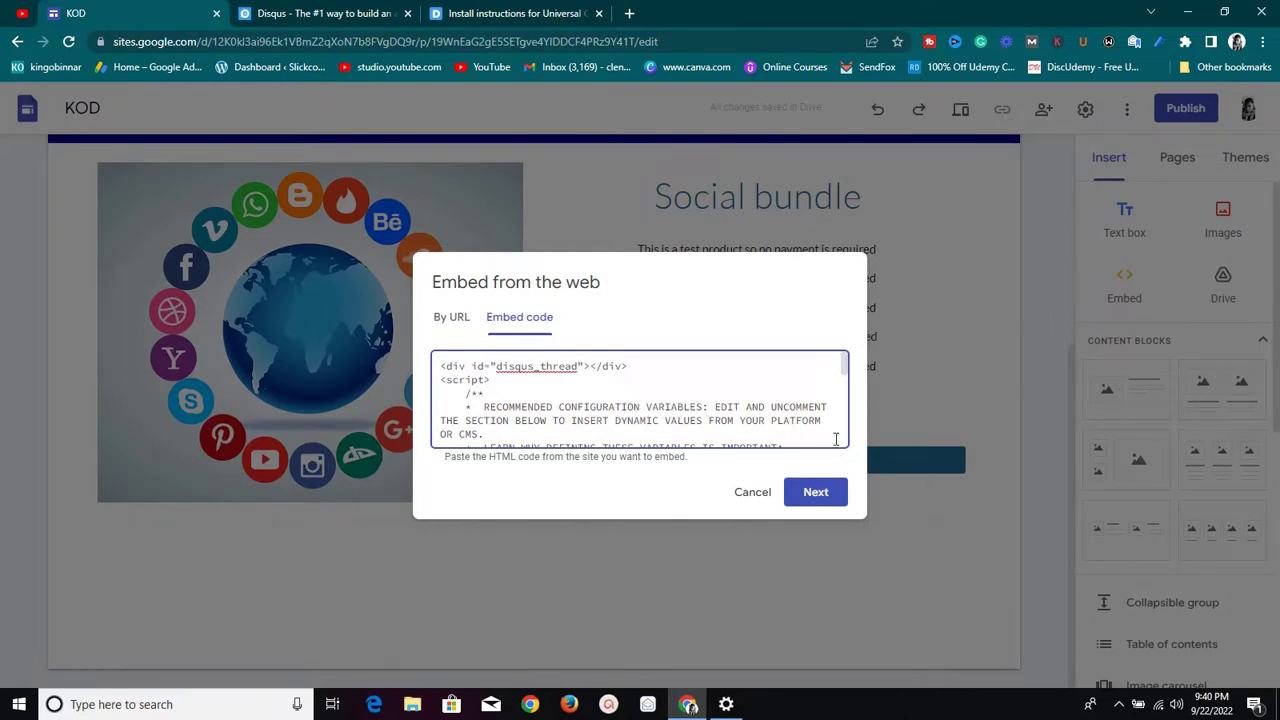
pyautogui.click(816, 492)
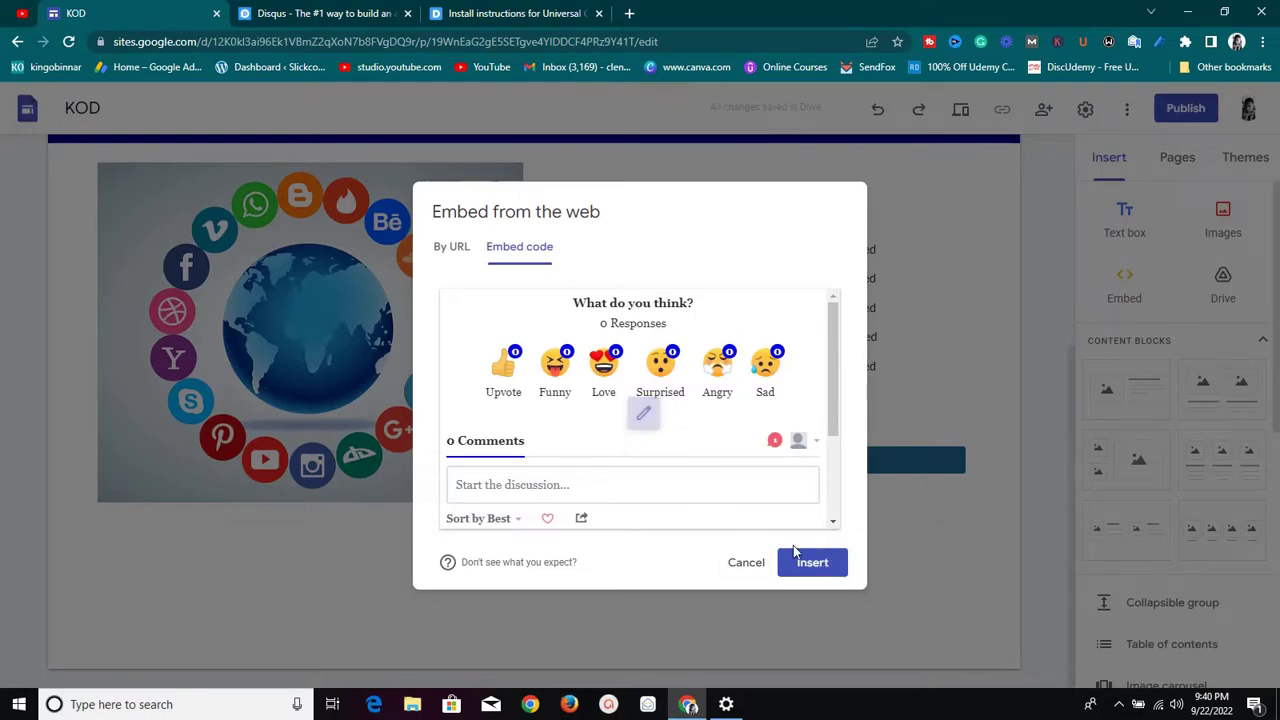
pyautogui.click(813, 563)
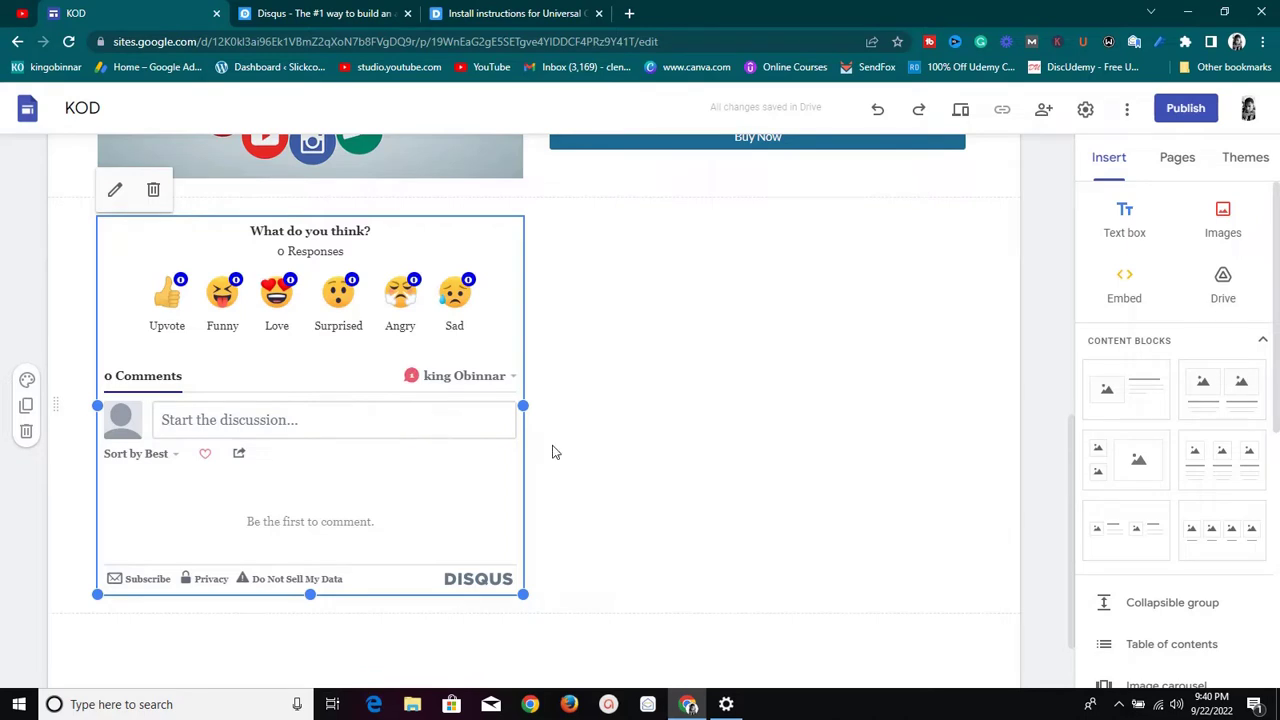
# - Stretch the Disqus block to the page's right edge and make it taller, then return to Disqus
pyautogui.moveTo(523, 406); pyautogui.dragTo(971, 404)
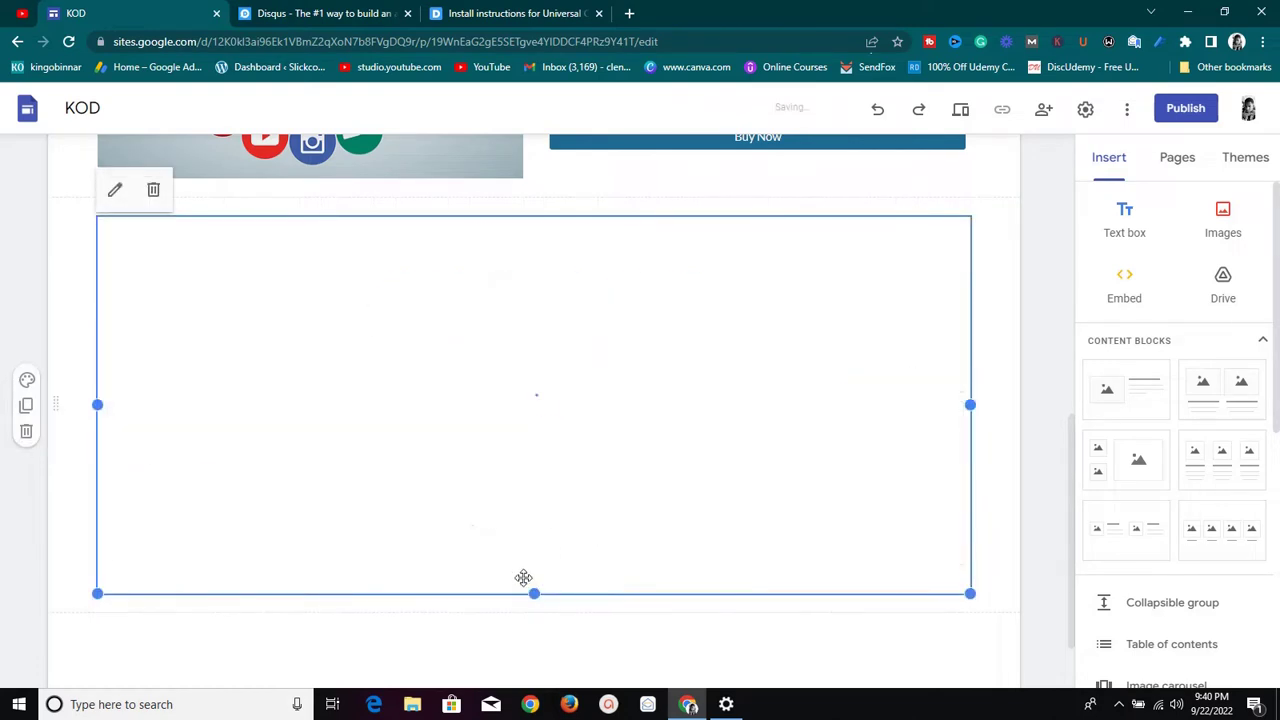
pyautogui.moveTo(537, 597); pyautogui.dragTo(542, 675)
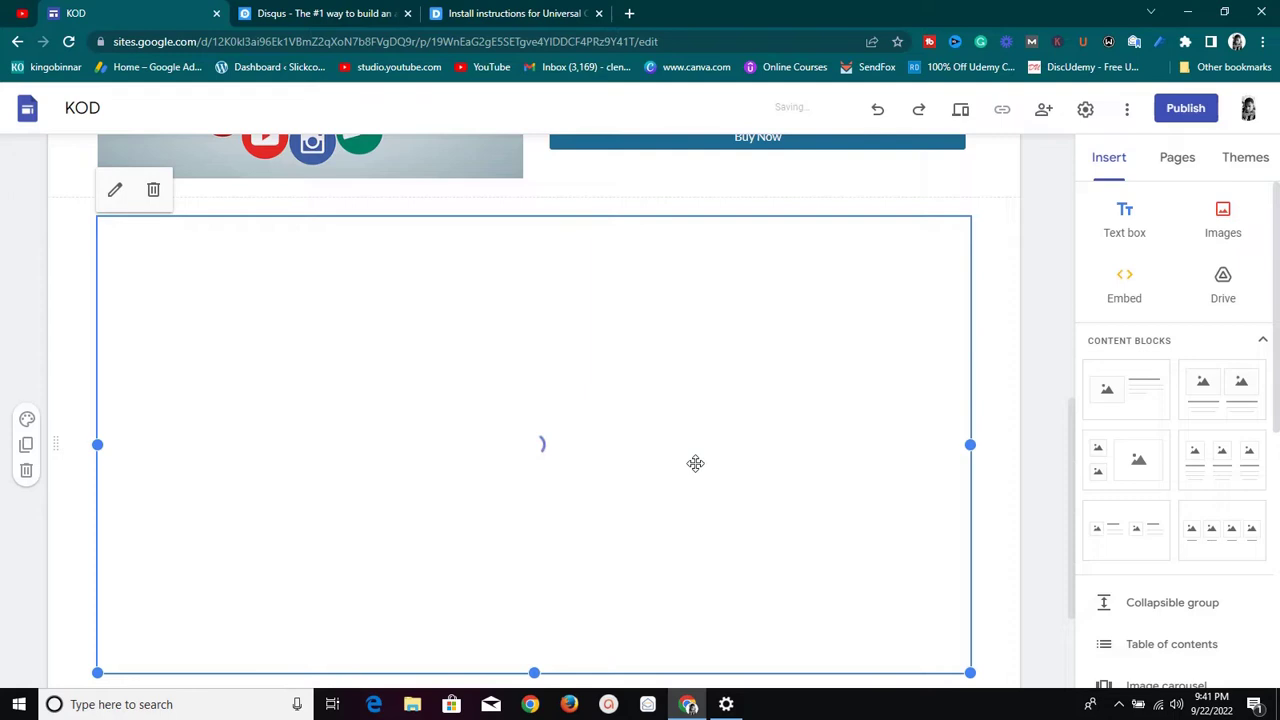
pyautogui.scroll(1, 694, 463)
pyautogui.scroll(-2, 695, 462)
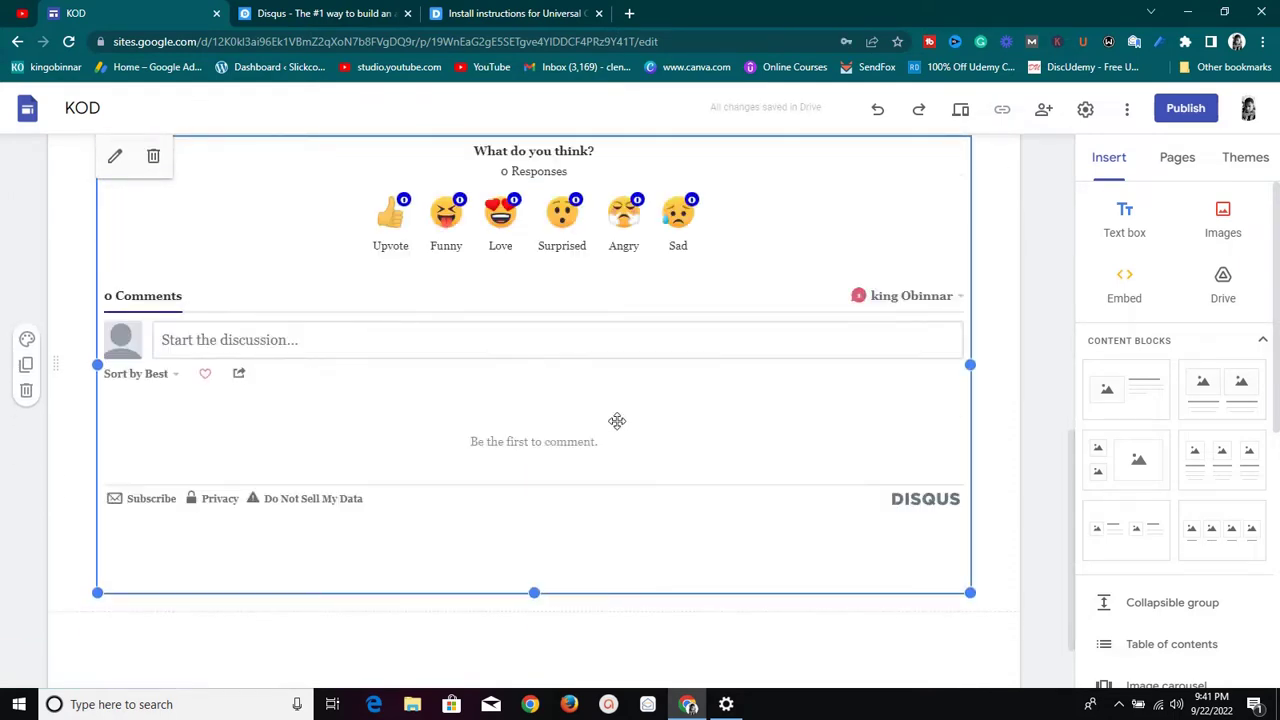
pyautogui.scroll(1, 627, 397)
pyautogui.scroll(7, 627, 397)
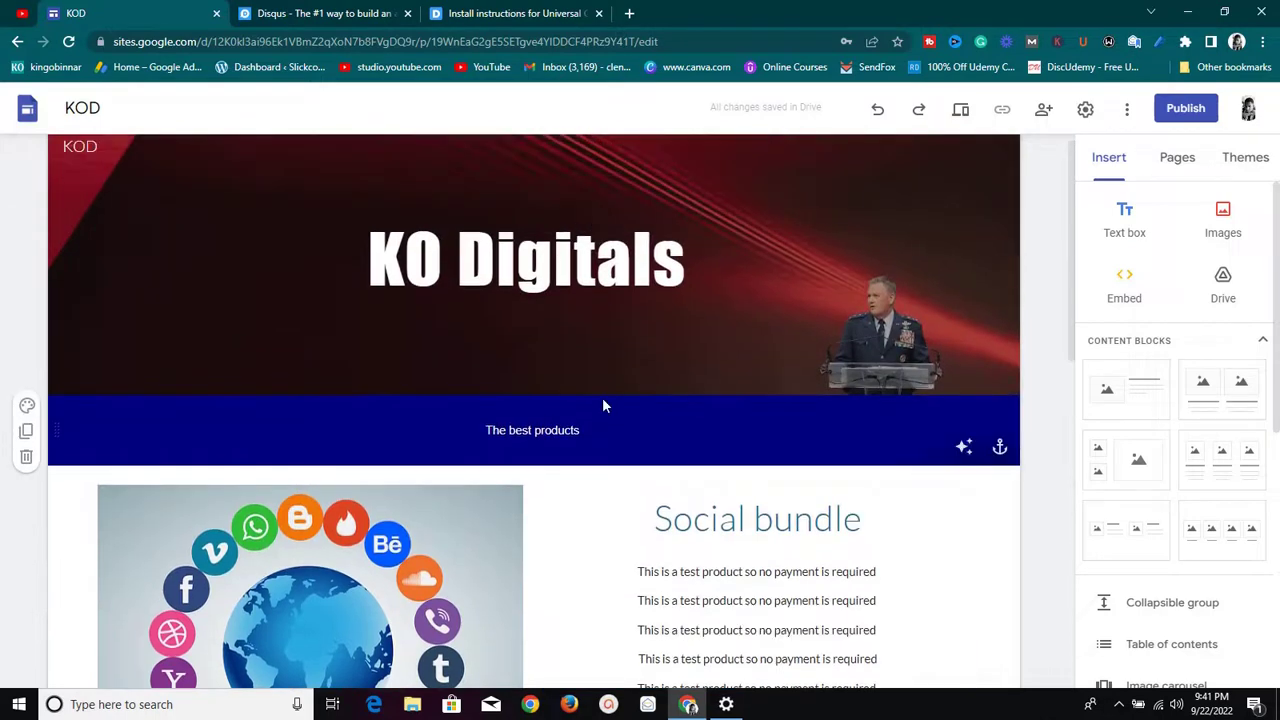
pyautogui.scroll(-7, 603, 403)
pyautogui.scroll(-1, 596, 418)
pyautogui.scroll(3, 596, 418)
pyautogui.scroll(-1, 590, 402)
pyautogui.scroll(-1, 590, 402)
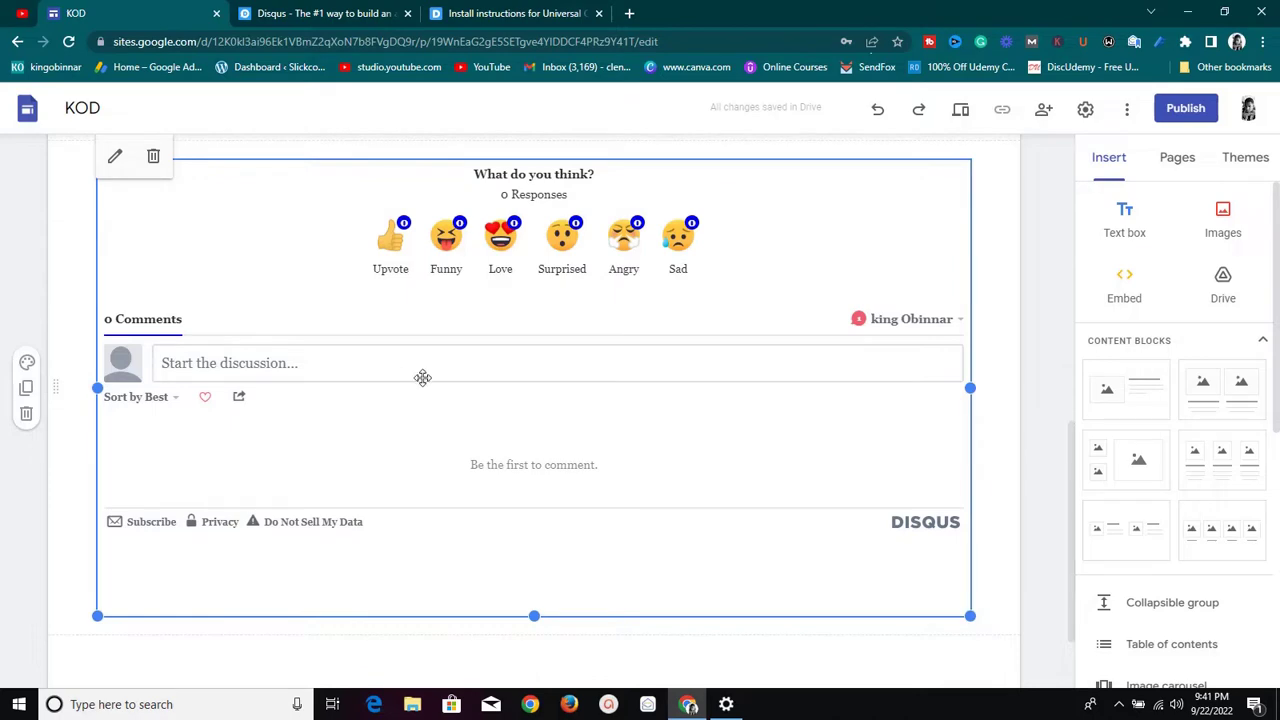
pyautogui.click(340, 10)
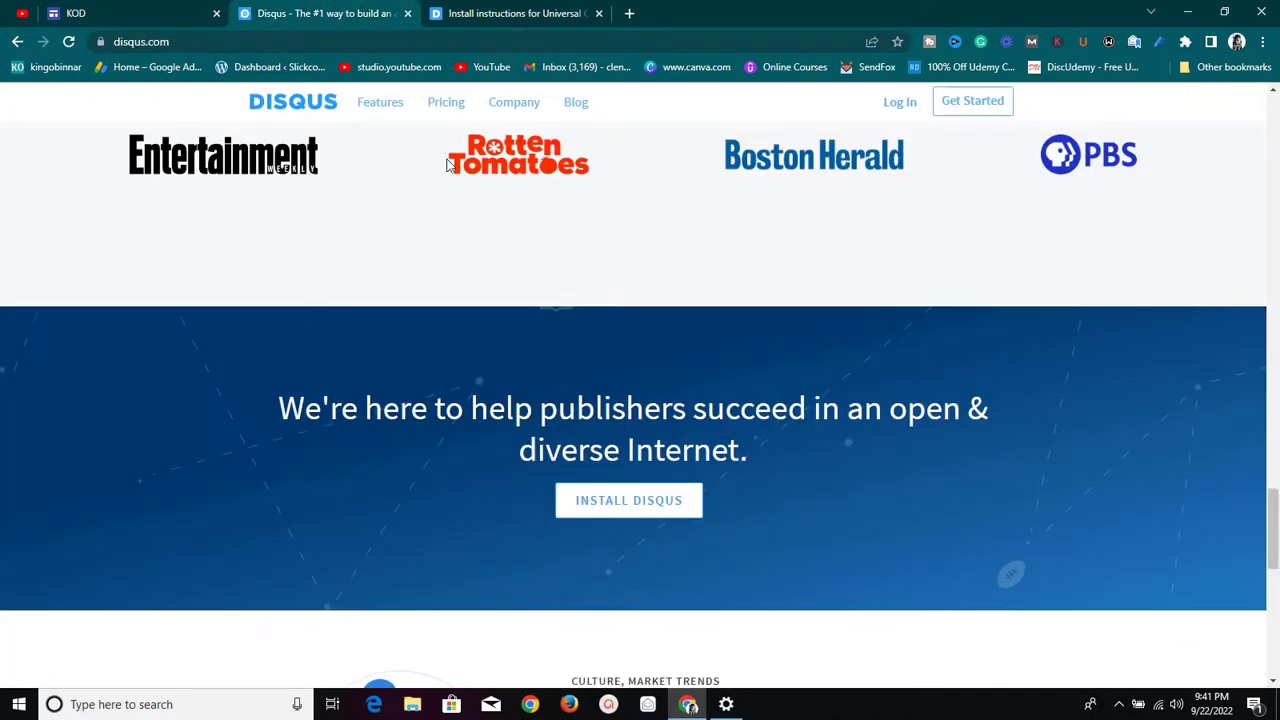
pyautogui.scroll(16, 449, 165)
pyautogui.scroll(15, 350, 160)
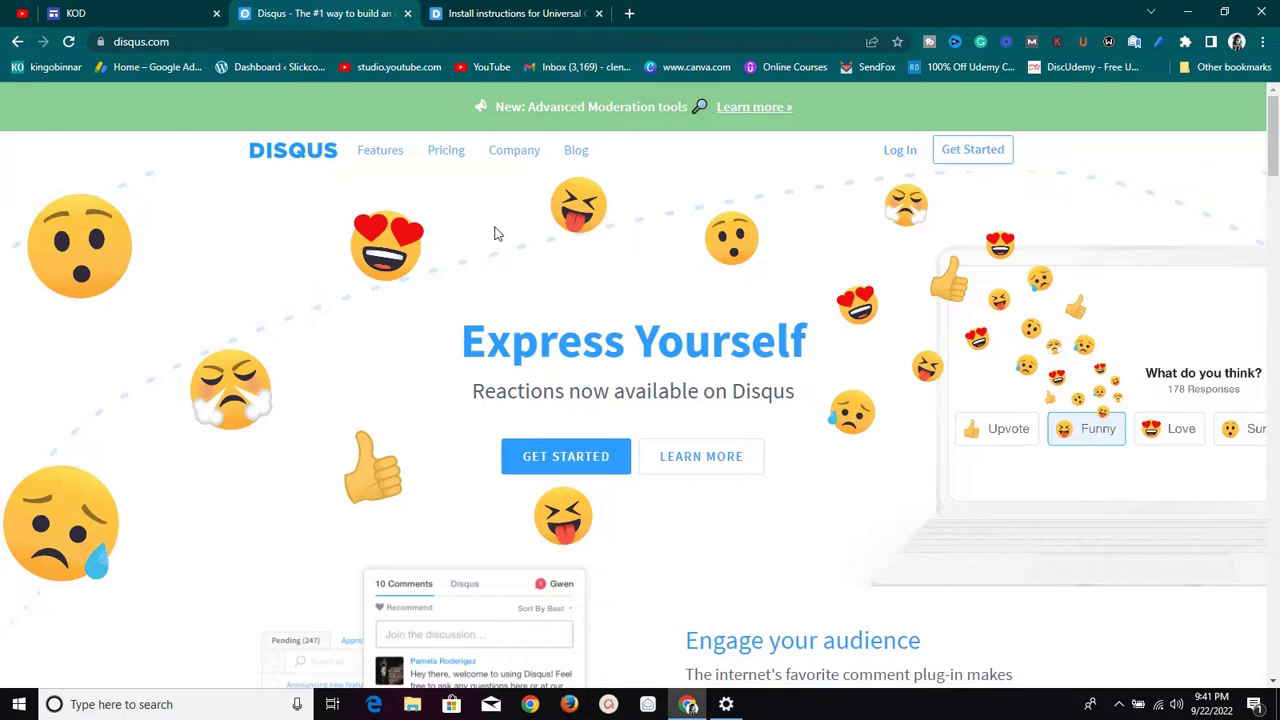
pyautogui.scroll(-7, 493, 233)
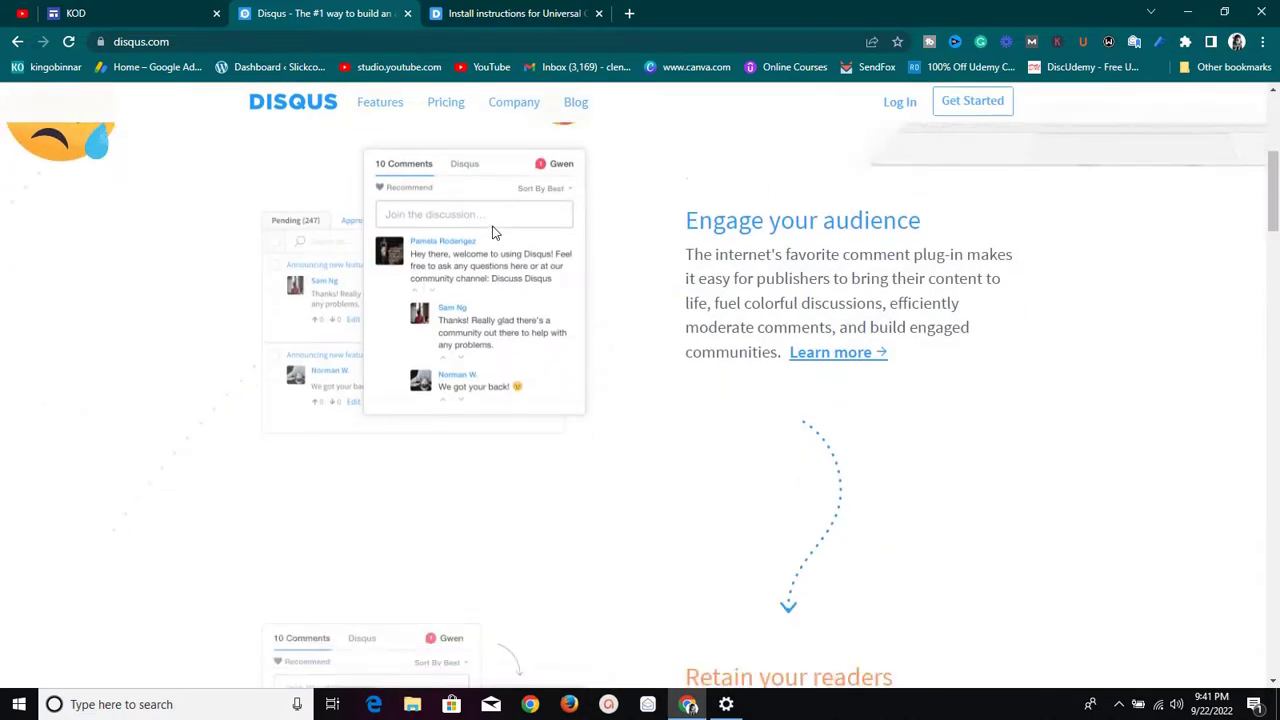
pyautogui.scroll(-3, 493, 233)
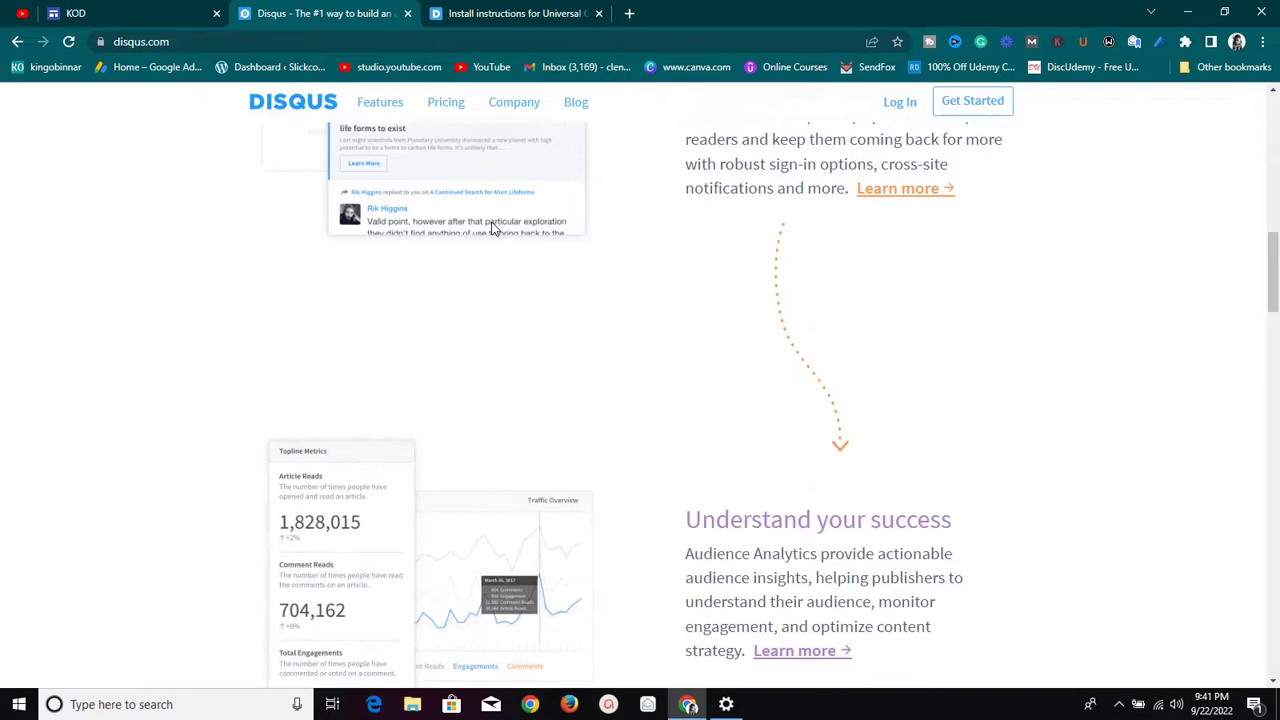
pyautogui.scroll(-6, 493, 228)
pyautogui.scroll(-6, 493, 222)
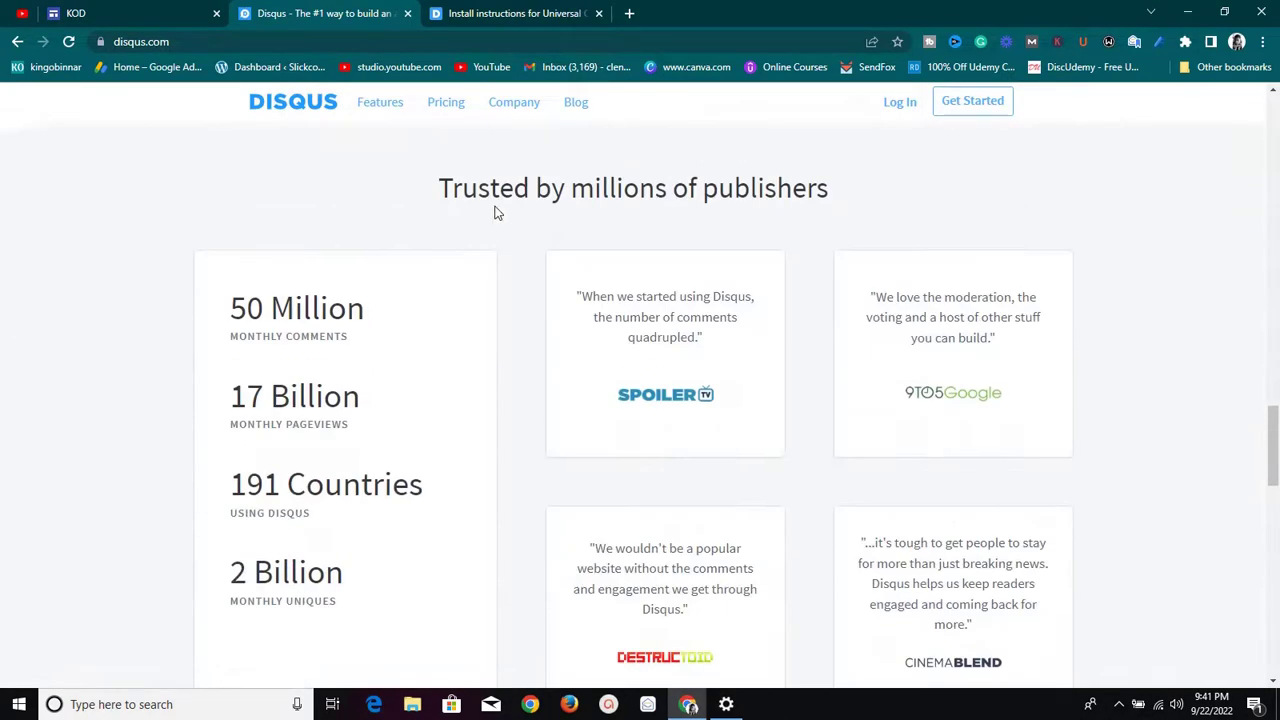
pyautogui.scroll(7, 497, 212)
# - Return to the KOD site editor and open the Publish dialog
pyautogui.click(75, 13)
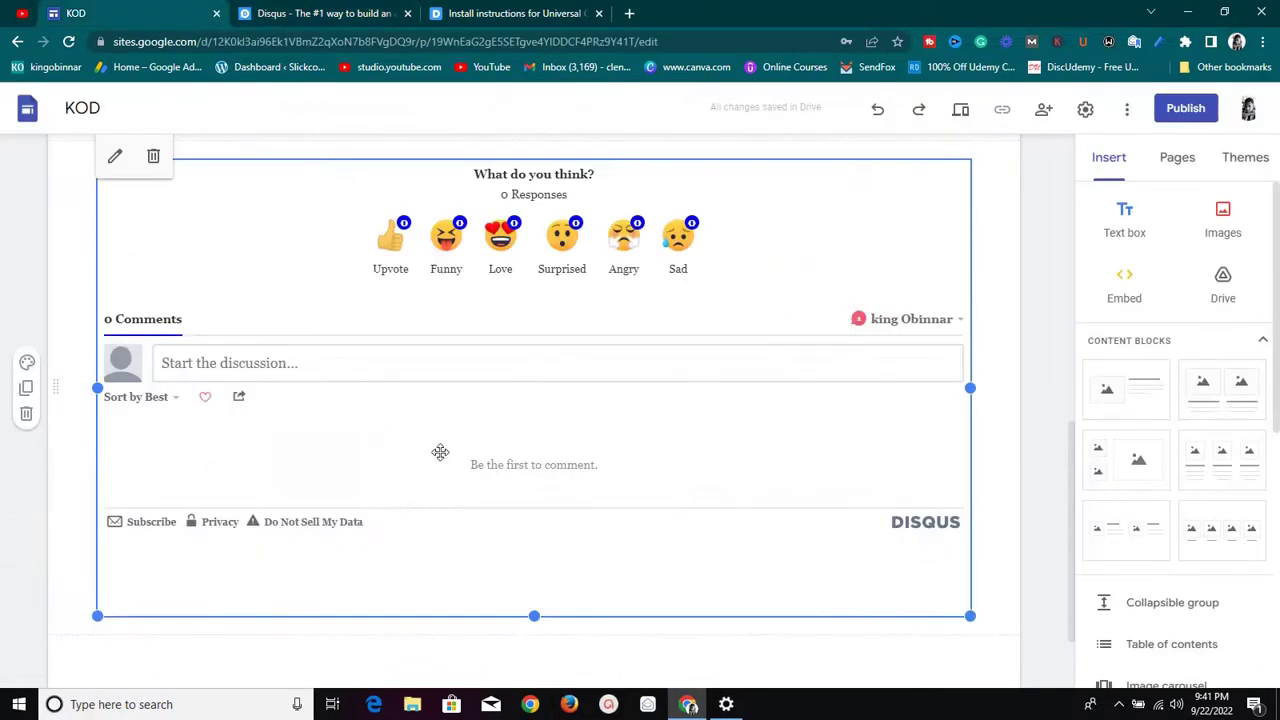
pyautogui.scroll(8, 591, 440)
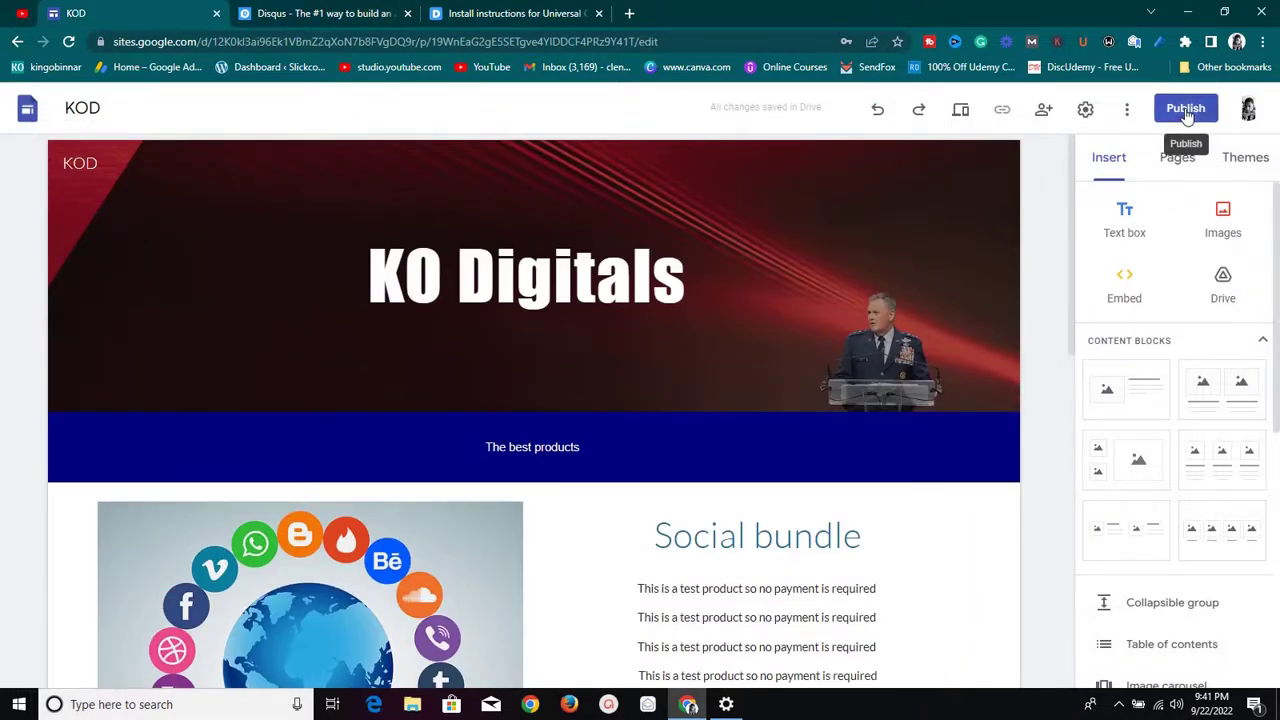
pyautogui.click(1187, 112)
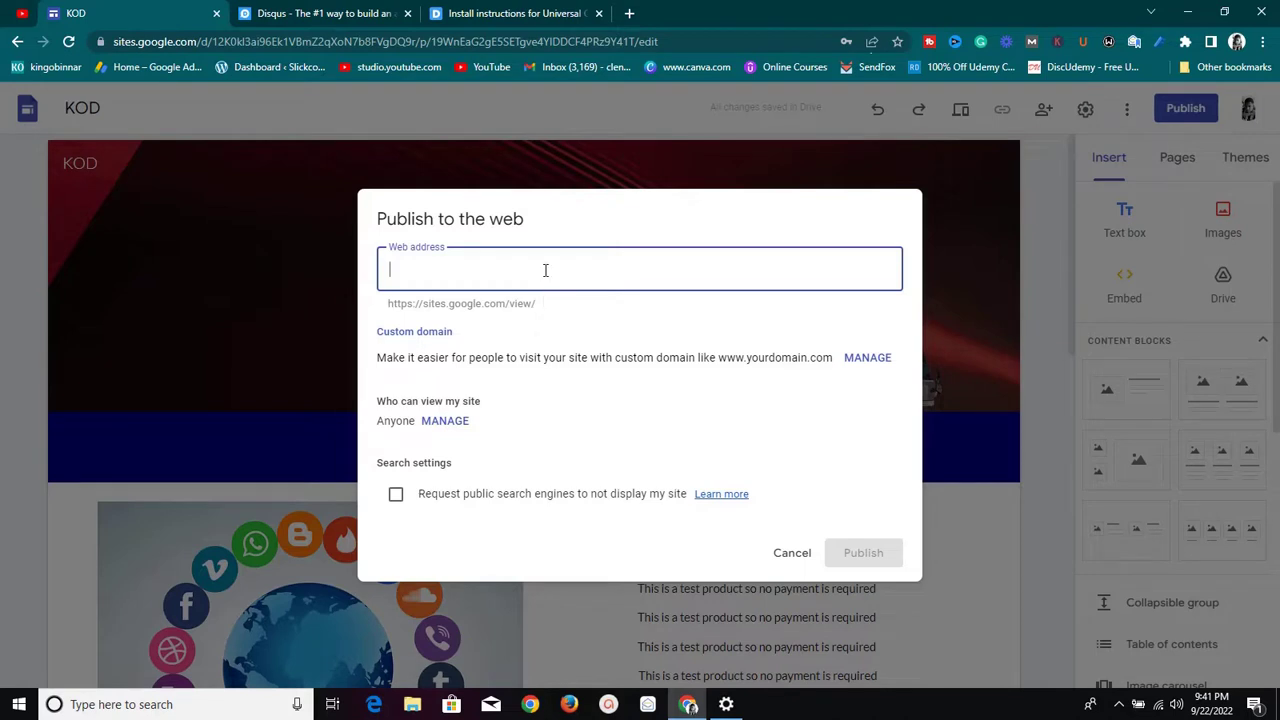
# - Replace the rejected address 'thies' with web address demodemo1223, then cancel without publishing
pyautogui.write('th')
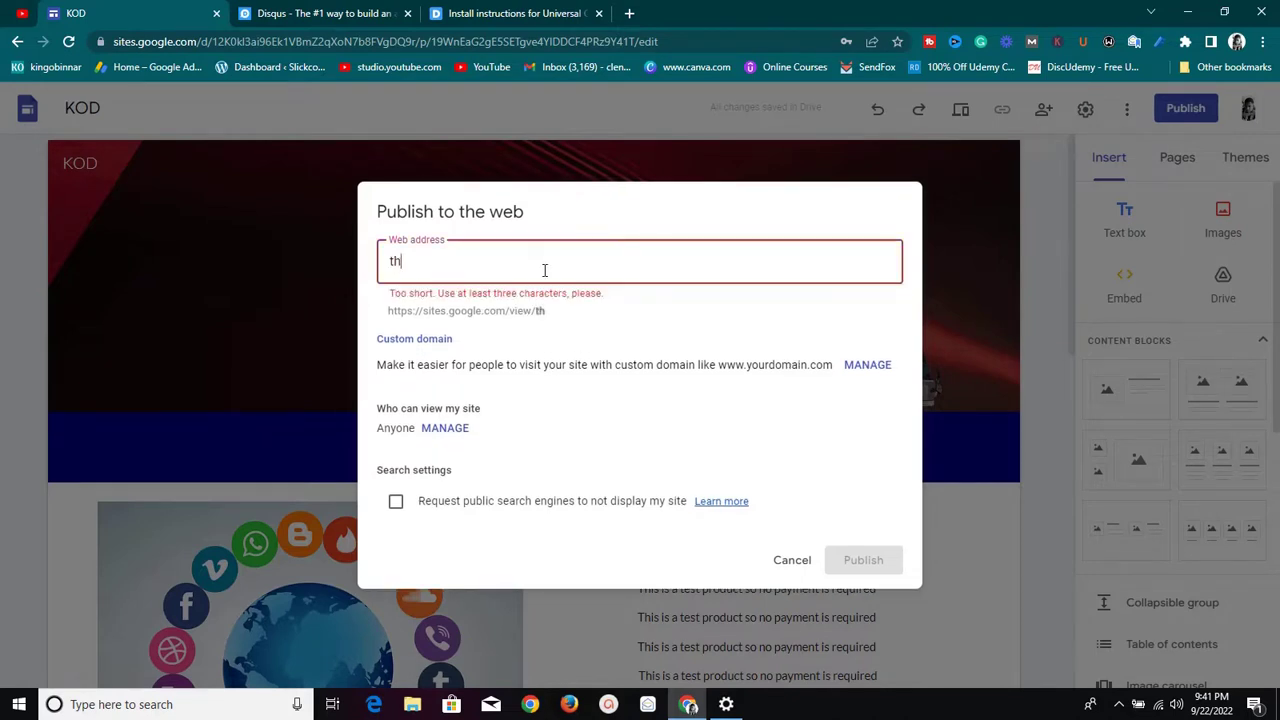
pyautogui.write('ies')
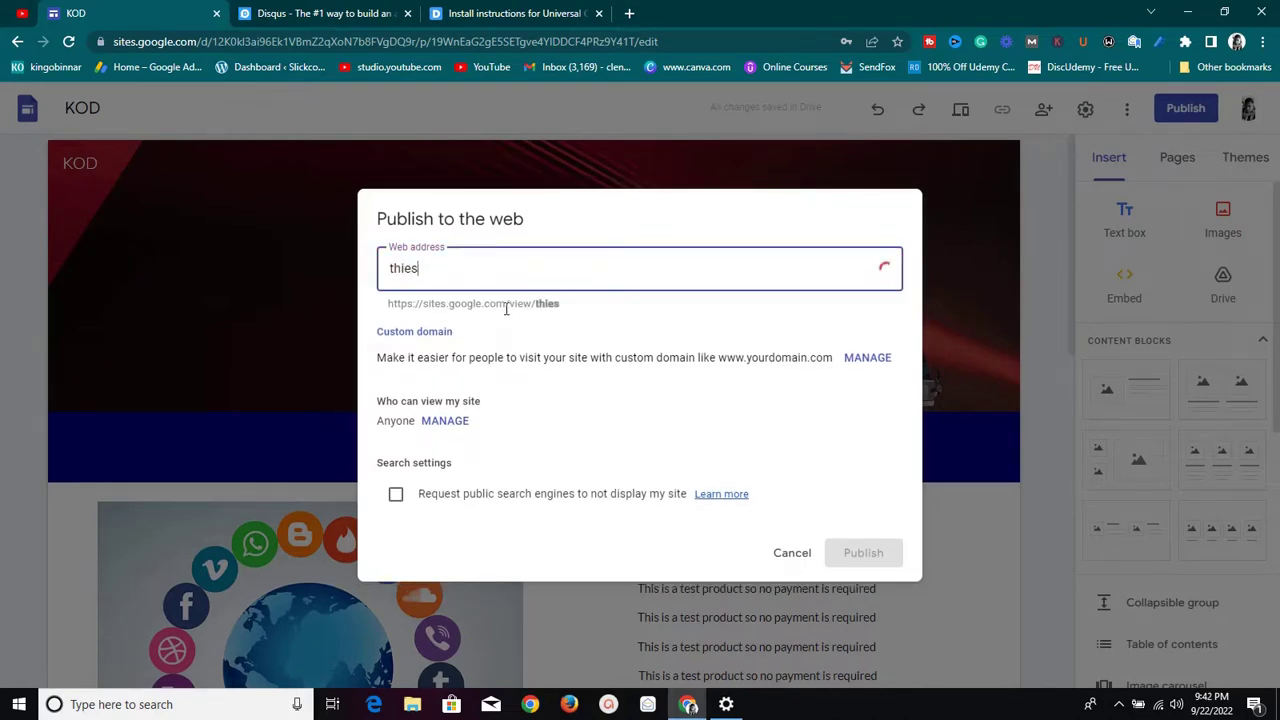
pyautogui.press('BackSpace')
pyautogui.press('BackSpace')
pyautogui.press('BackSpace')
pyautogui.press('BackSpace')
pyautogui.press('BackSpace')
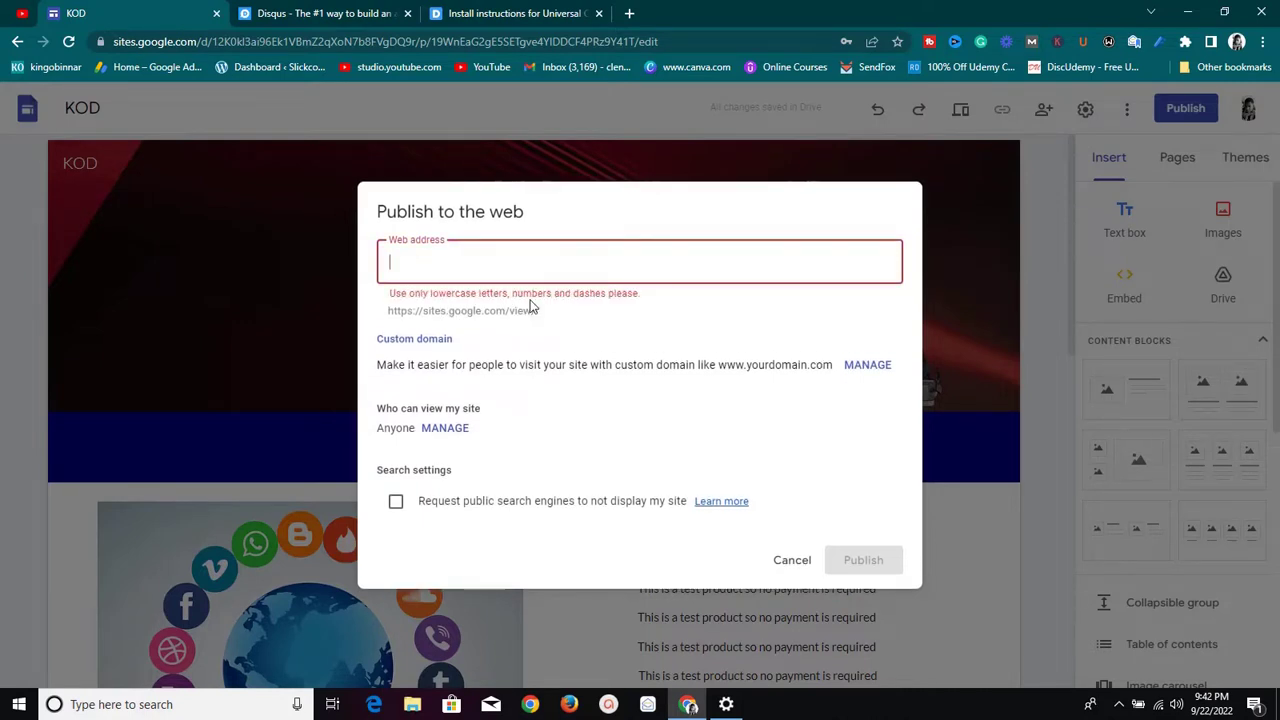
pyautogui.write('demodemo')
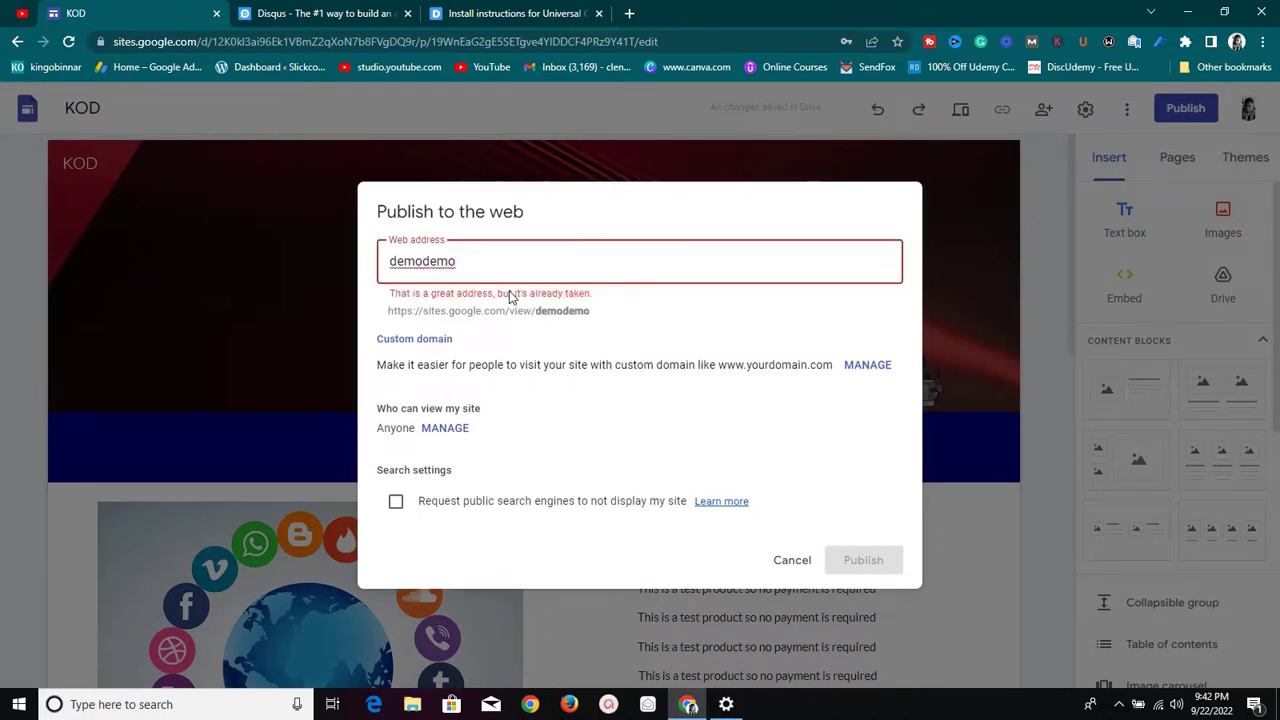
pyautogui.write('1223')
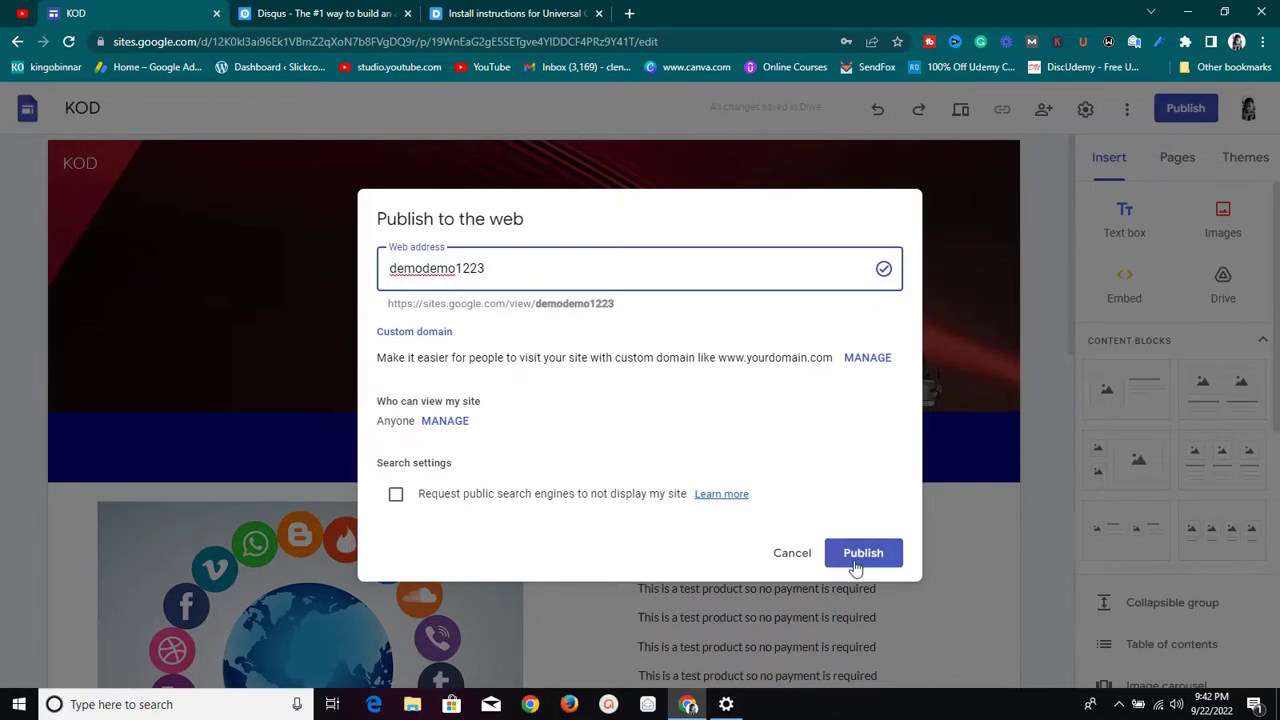
pyautogui.click(777, 553)
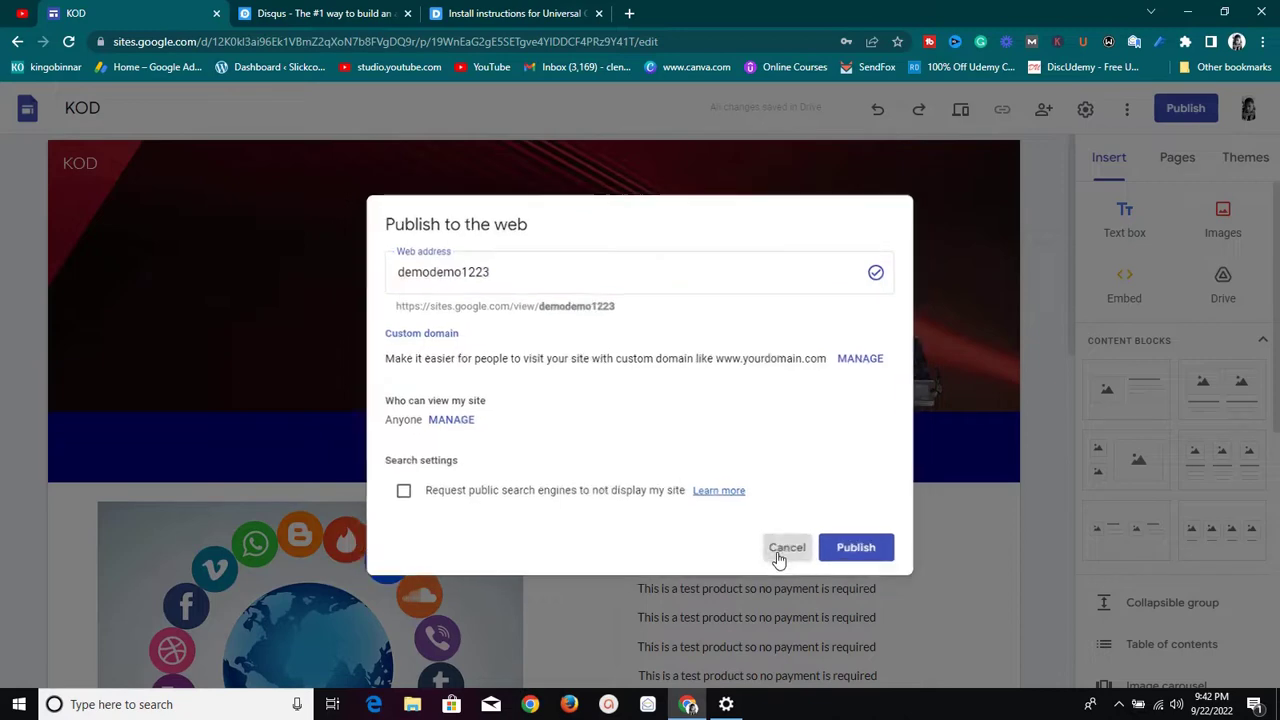
# - Preview the KOD page at desktop width and check the Disqus comment box
pyautogui.scroll(-10, 800, 290)
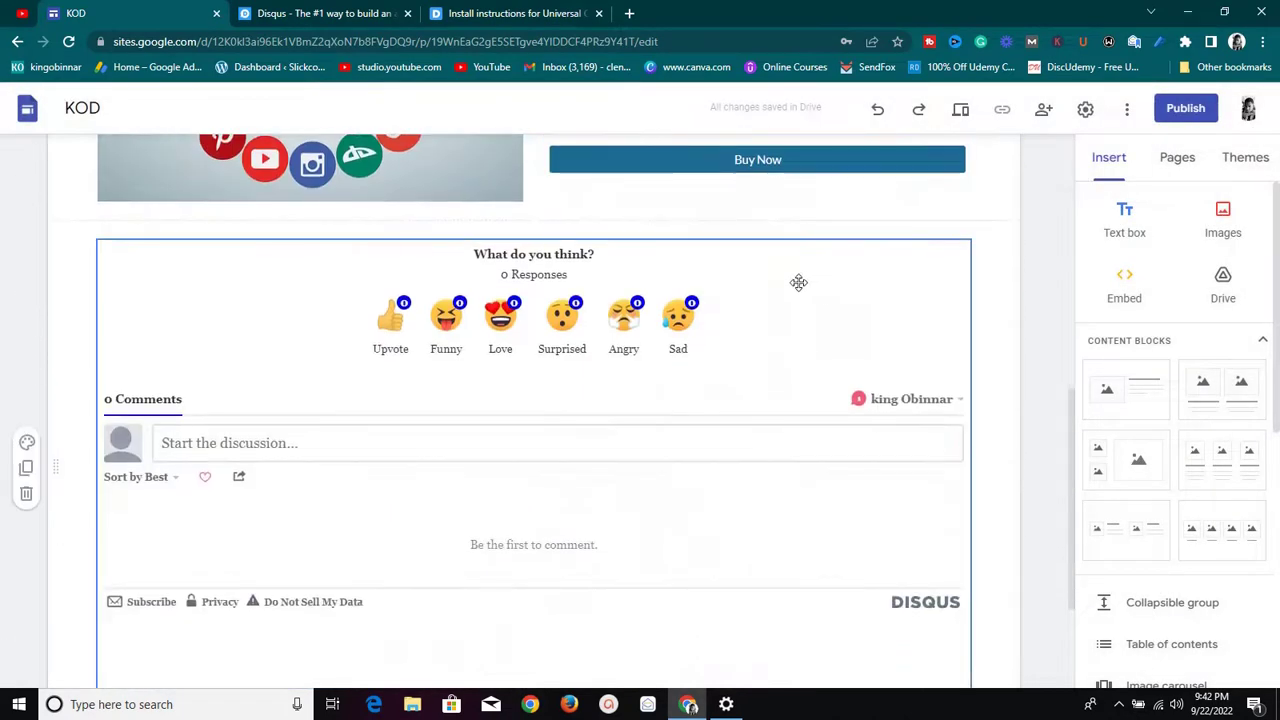
pyautogui.click(959, 111)
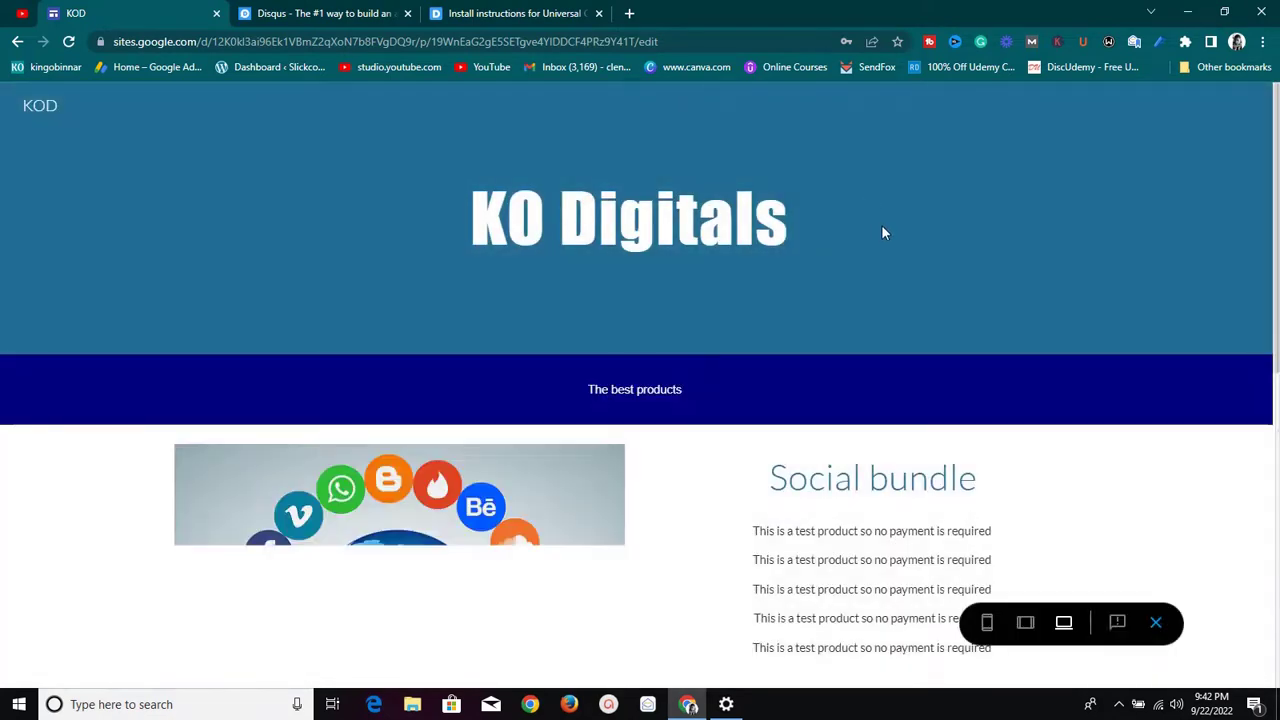
pyautogui.scroll(-5, 860, 220)
pyautogui.scroll(-1, 826, 212)
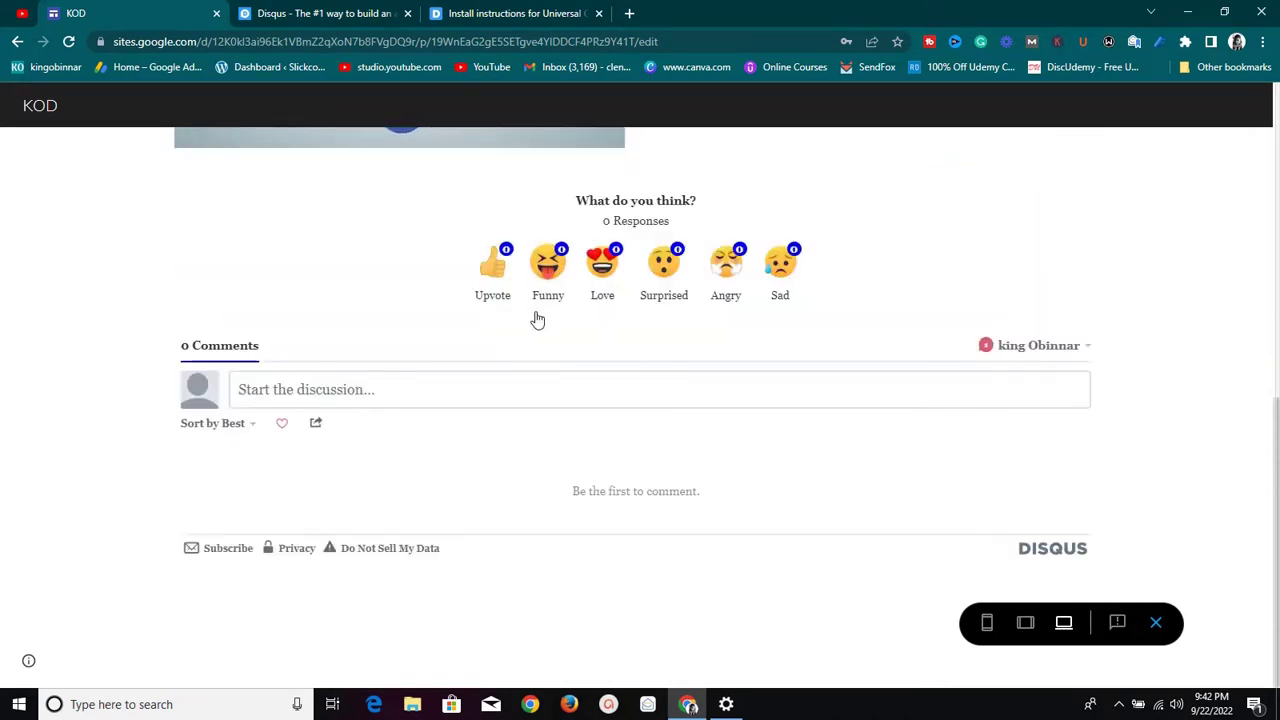
pyautogui.click(478, 393)
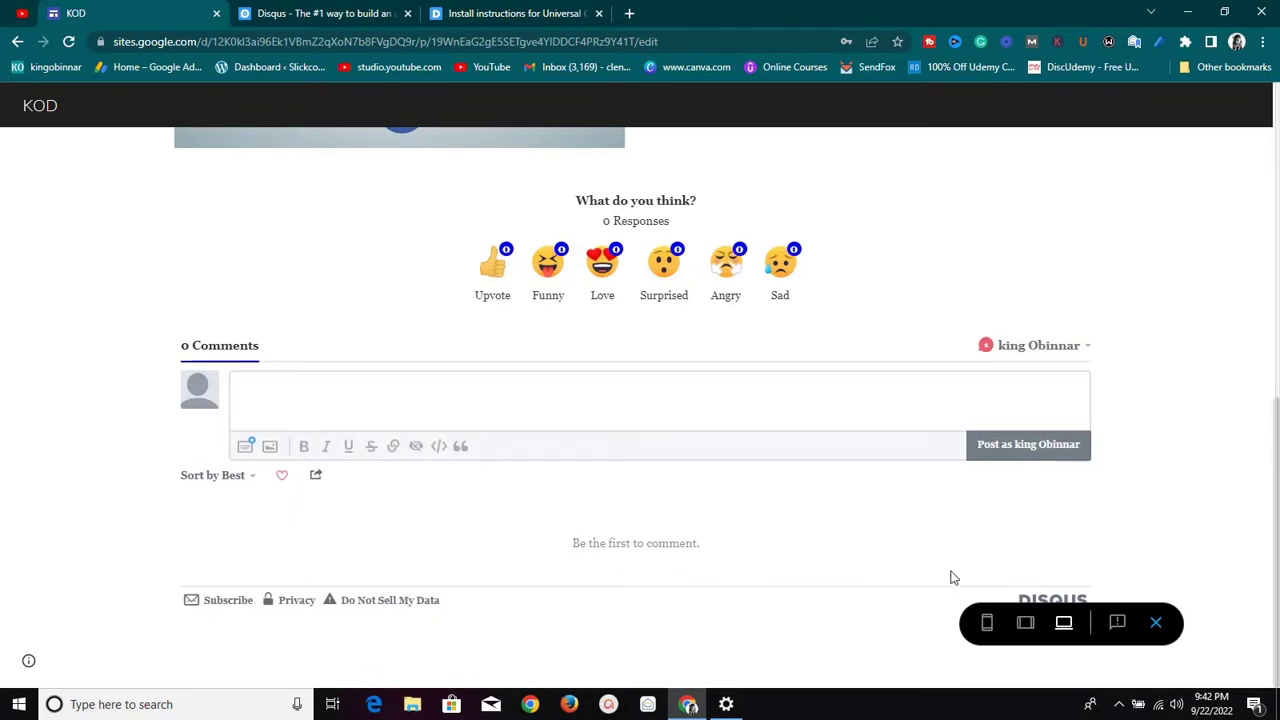
pyautogui.scroll(3, 973, 563)
# - Switch the preview to phone width and look over the Disqus section
pyautogui.click(986, 623)
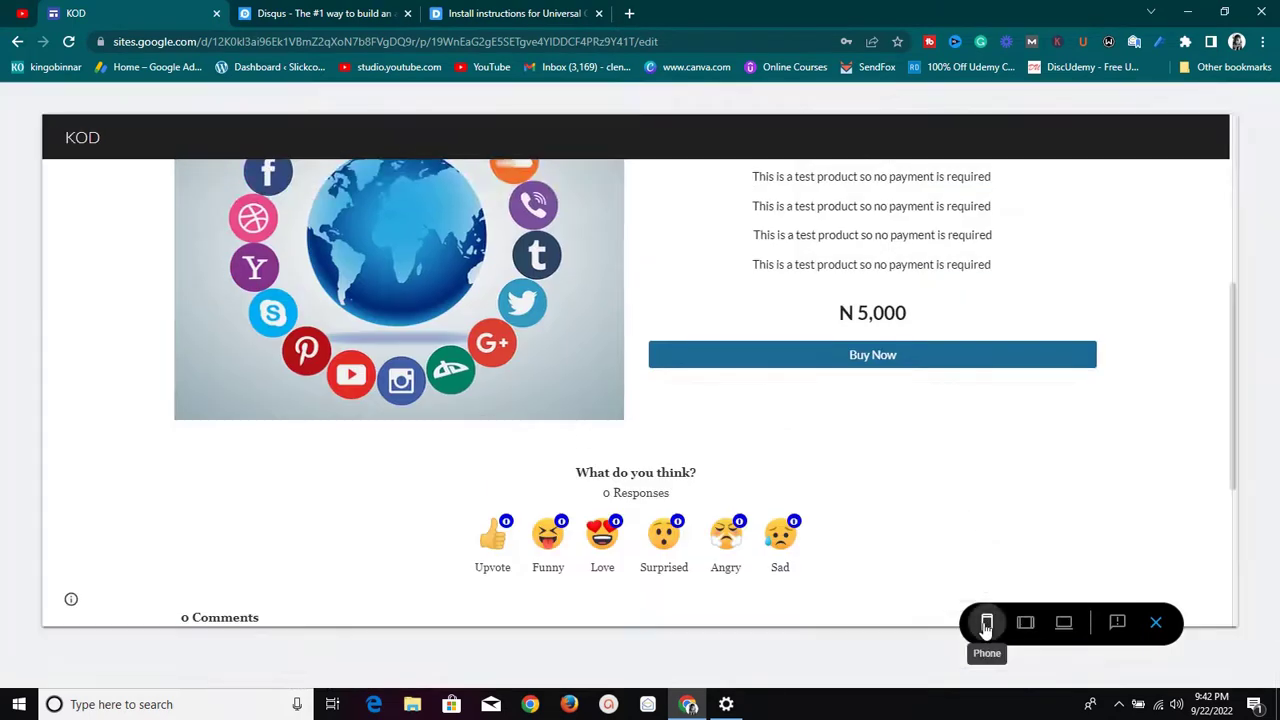
pyautogui.scroll(-1, 655, 437)
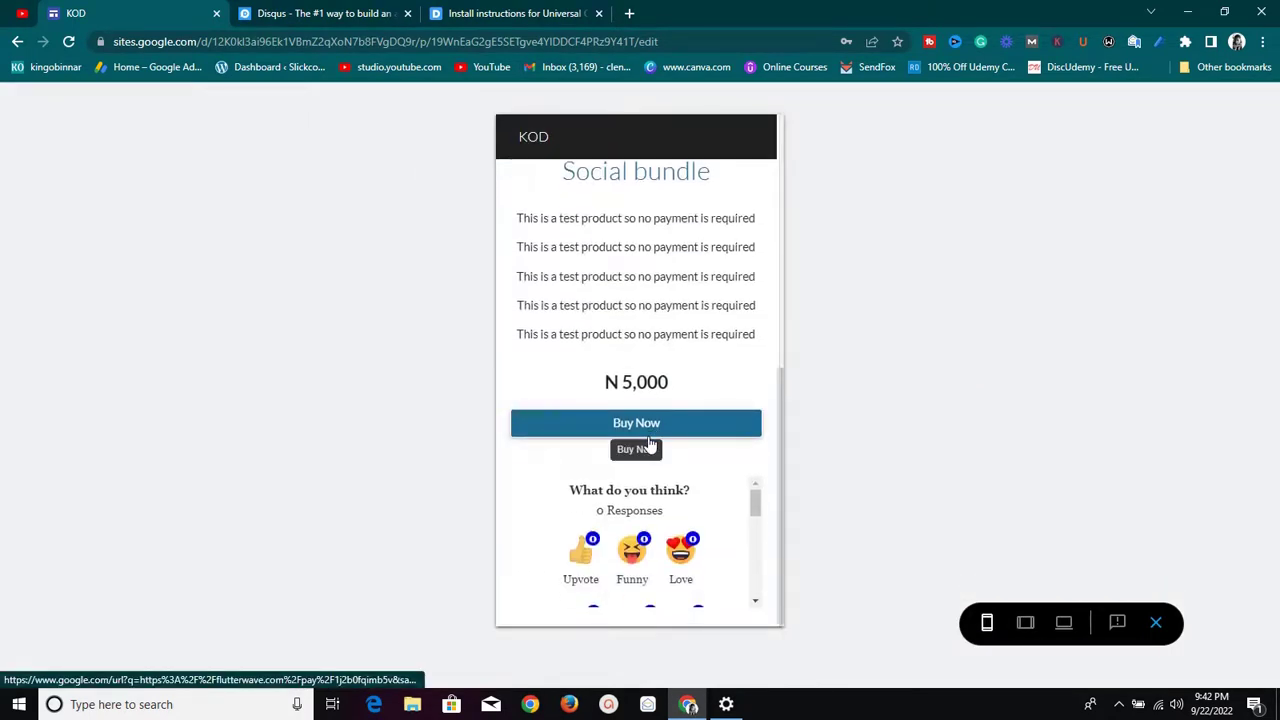
pyautogui.moveTo(755, 492)
pyautogui.mouseDown()
pyautogui.moveTo(757, 575)
pyautogui.moveTo(760, 494)
pyautogui.mouseUp()
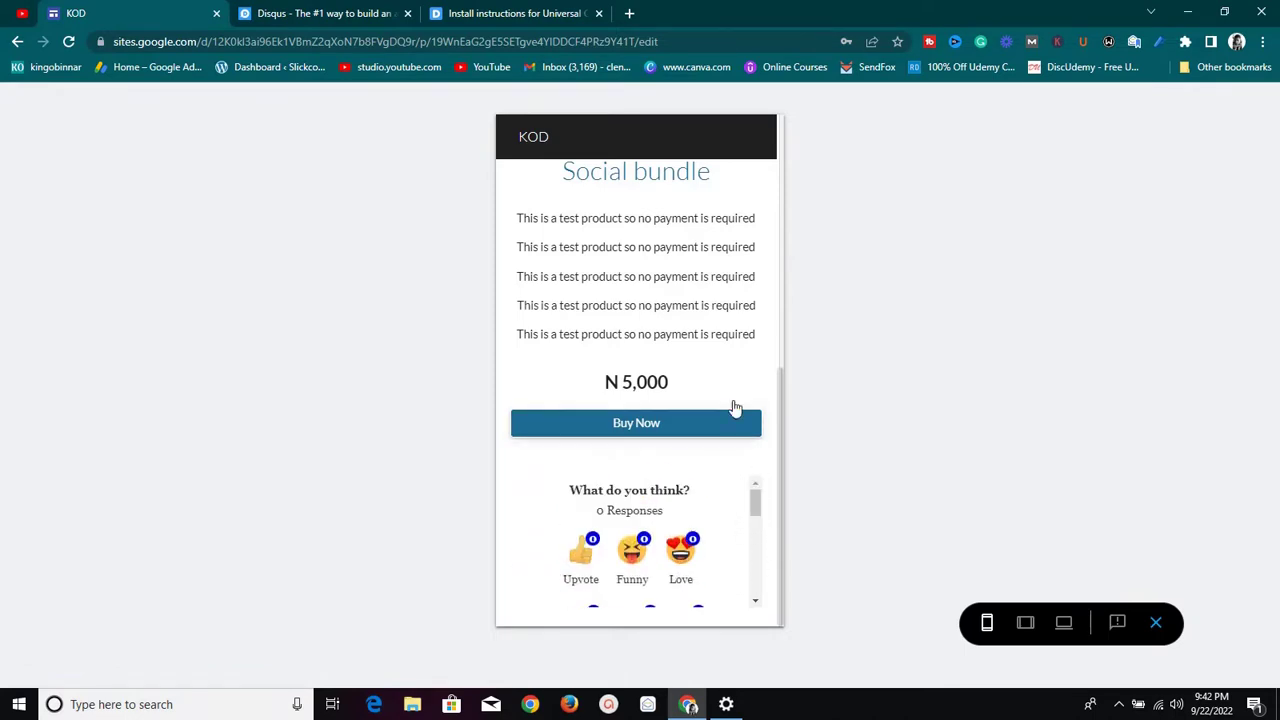
pyautogui.scroll(4, 663, 294)
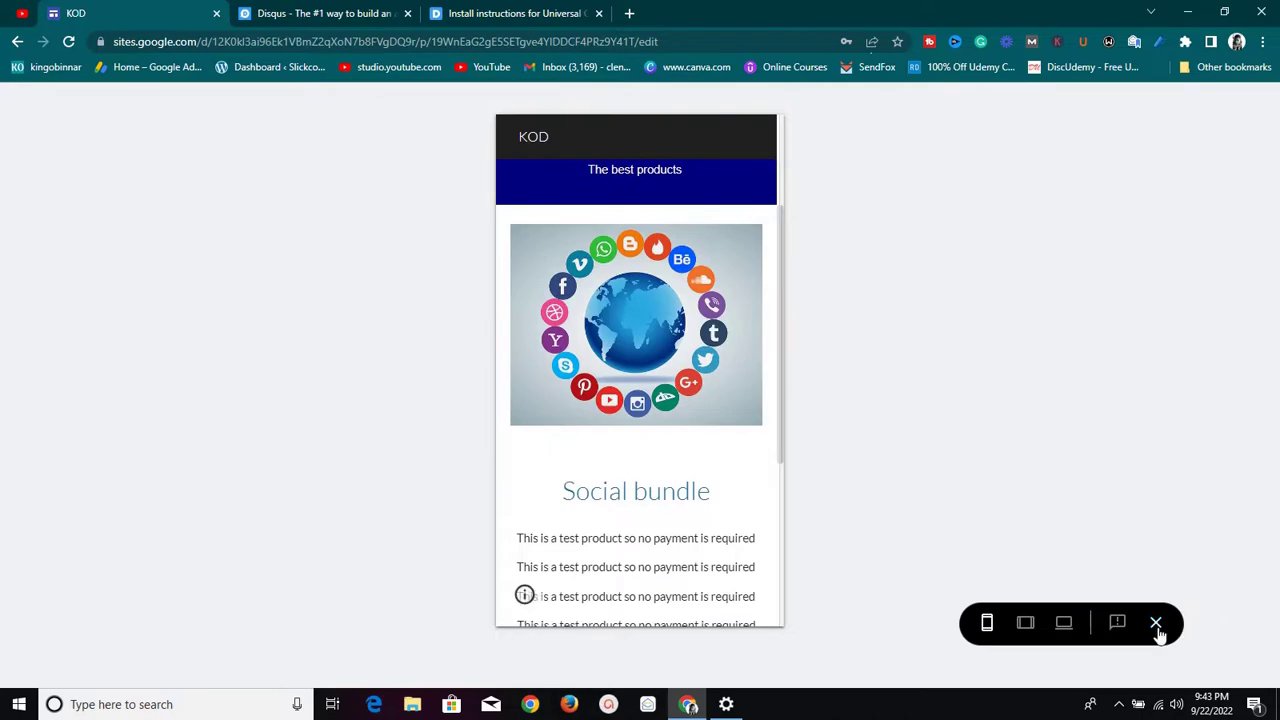
# - Exit the preview, review Disqus's Universal Code instructions, and move on to 3. Configure Disqus
pyautogui.click(1156, 624)
pyautogui.click(404, 14)
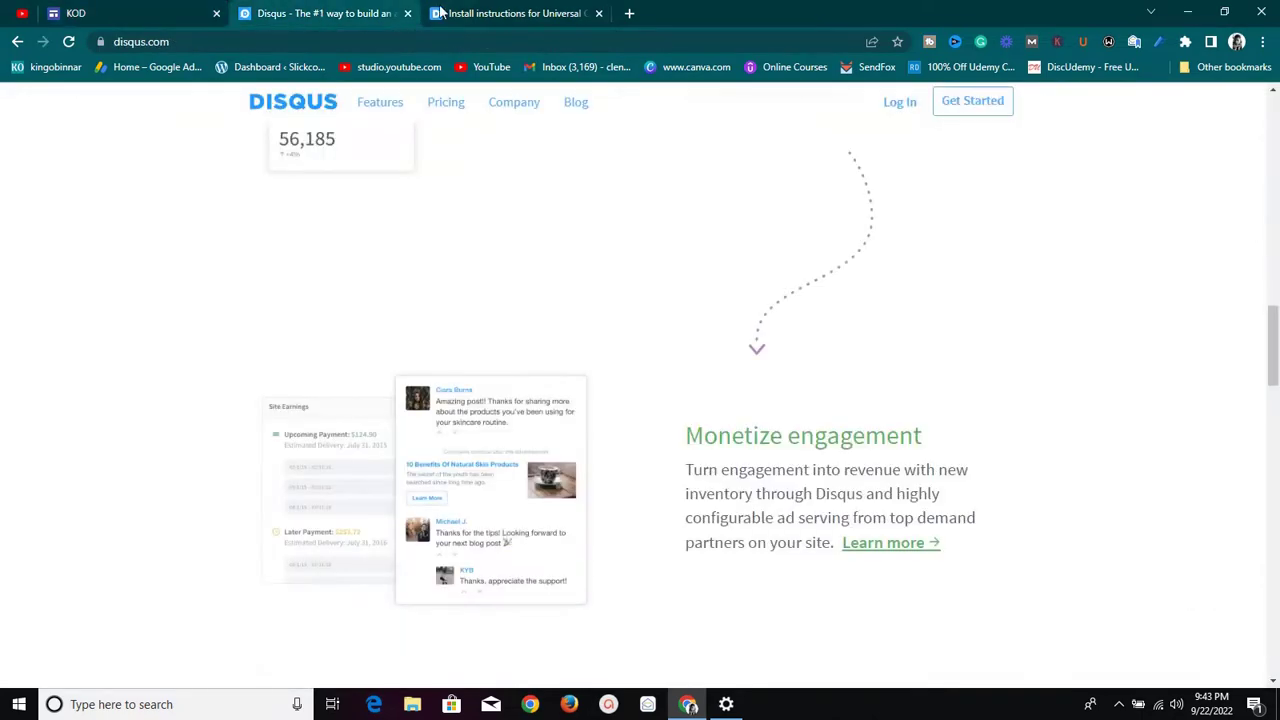
pyautogui.click(440, 13)
pyautogui.scroll(-13, 517, 283)
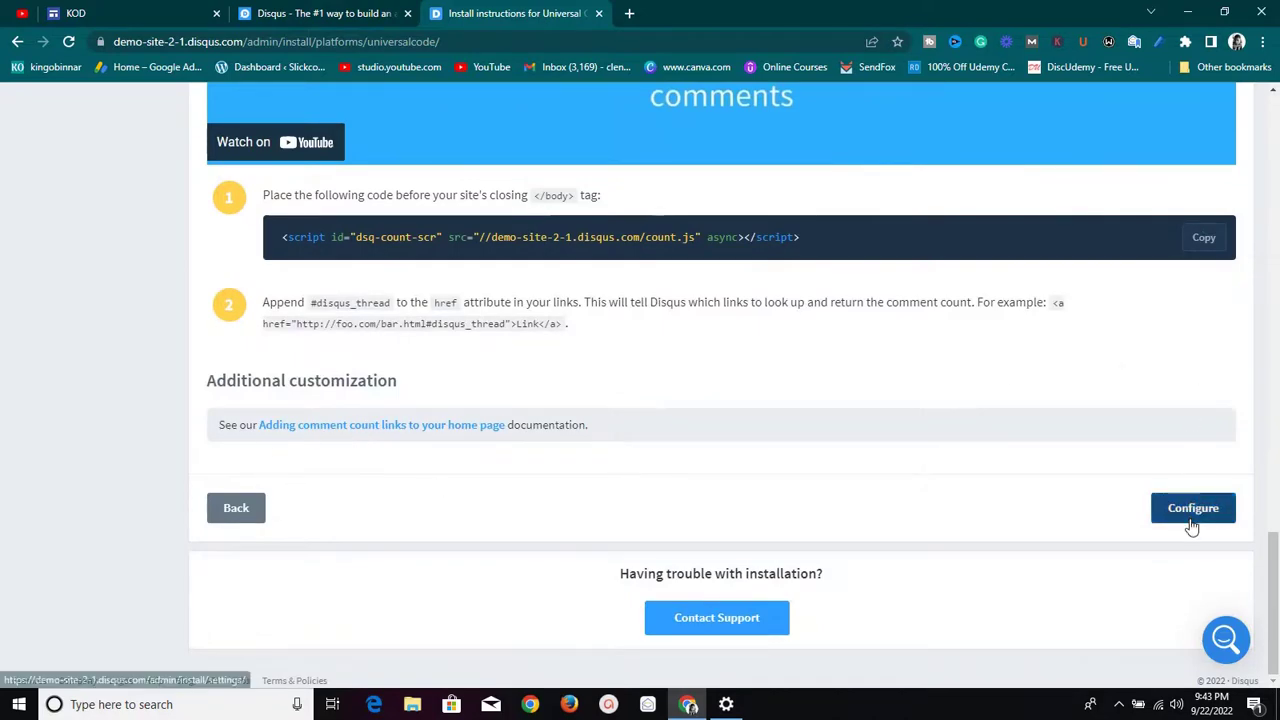
pyautogui.scroll(9, 646, 269)
pyautogui.scroll(10, 257, 128)
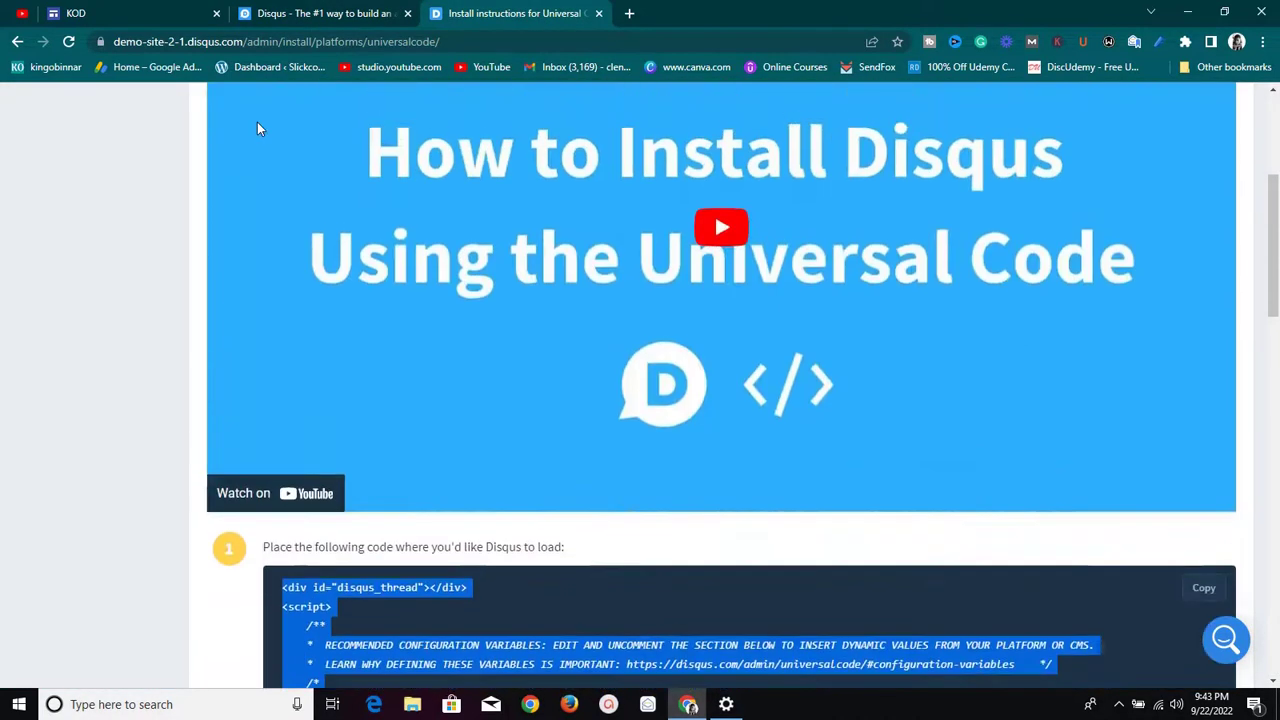
pyautogui.scroll(-1, 640, 345)
pyautogui.scroll(1, 580, 333)
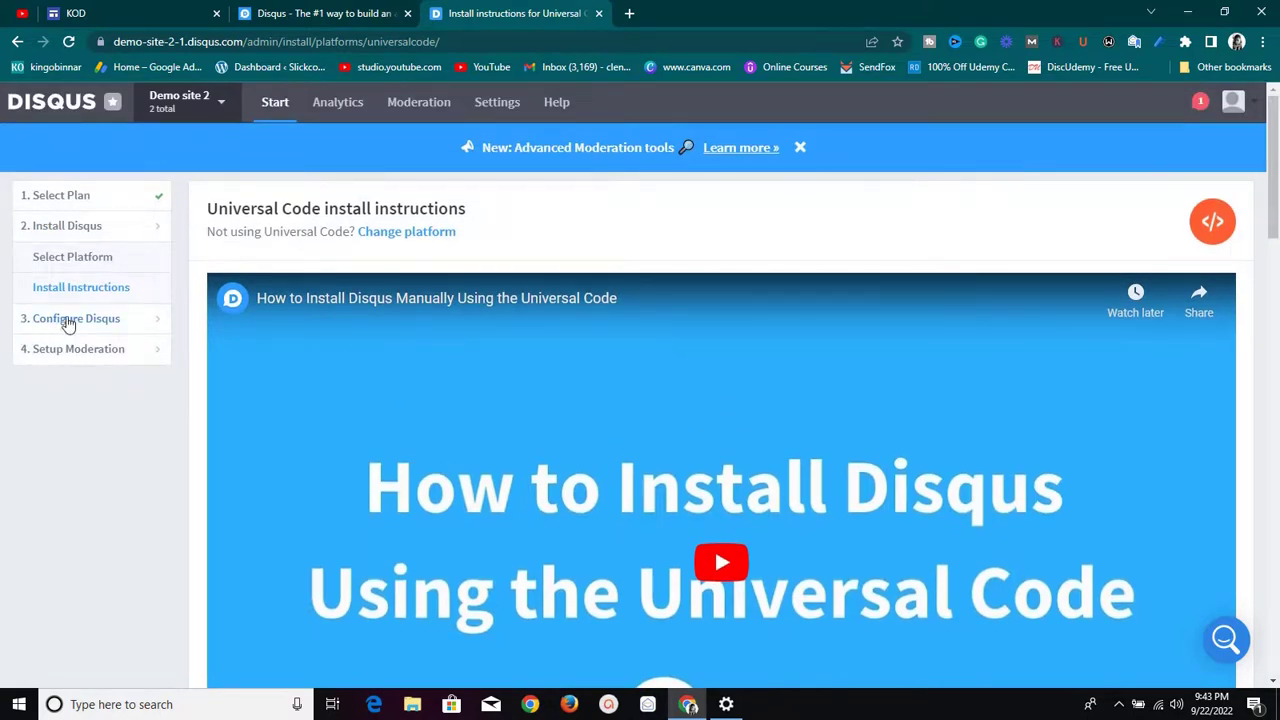
pyautogui.click(135, 330)
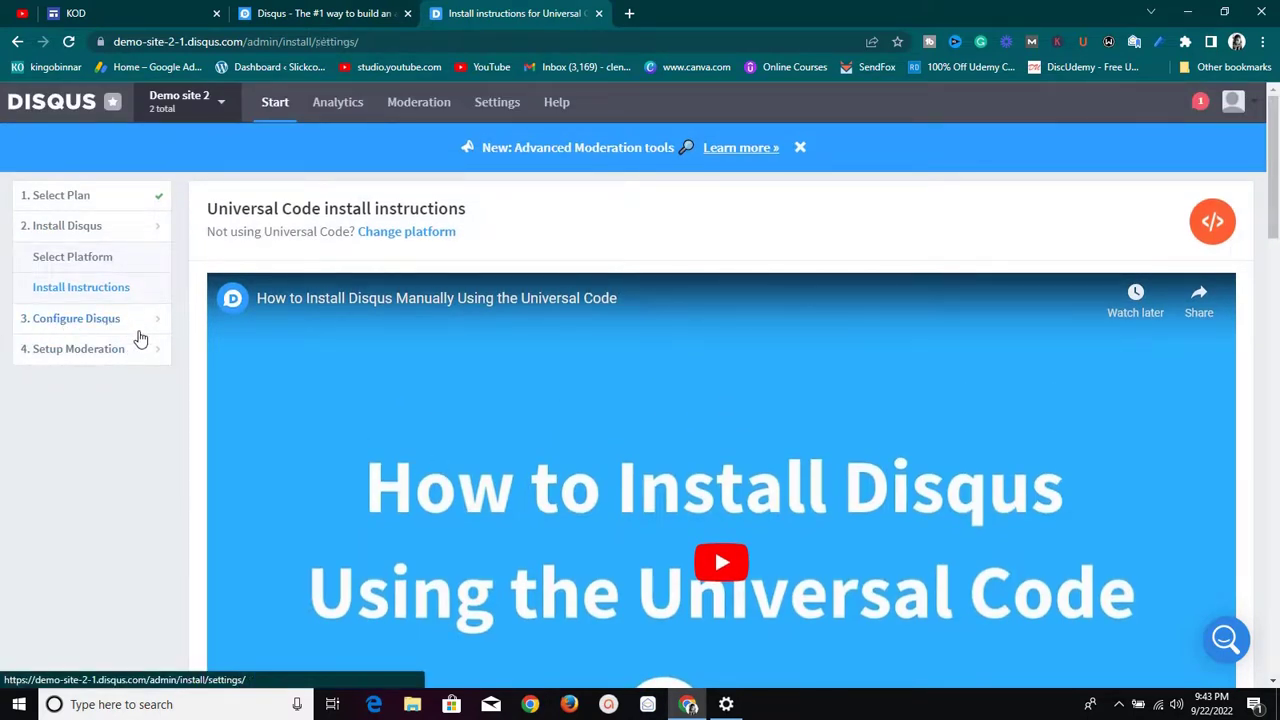
# - Open 4. Setup Moderation and briefly check the Demo site 2 site switcher list
pyautogui.click(137, 297)
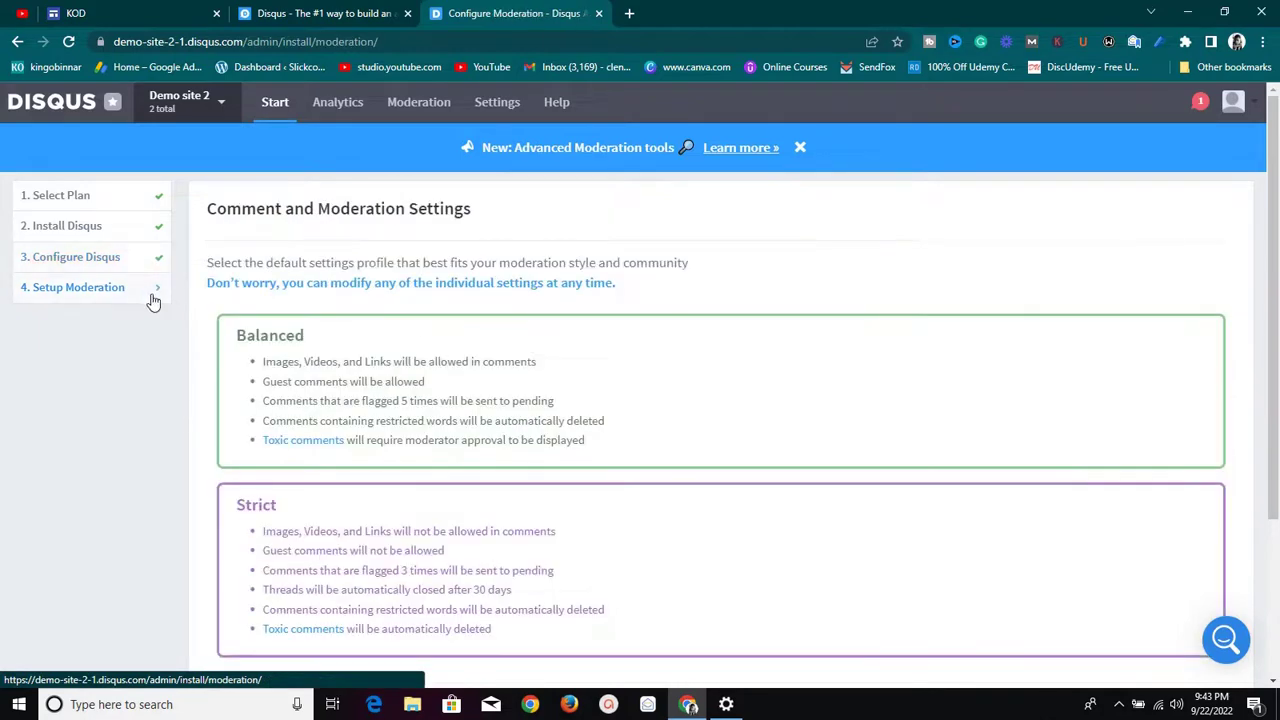
pyautogui.scroll(-2, 480, 368)
pyautogui.scroll(3, 478, 368)
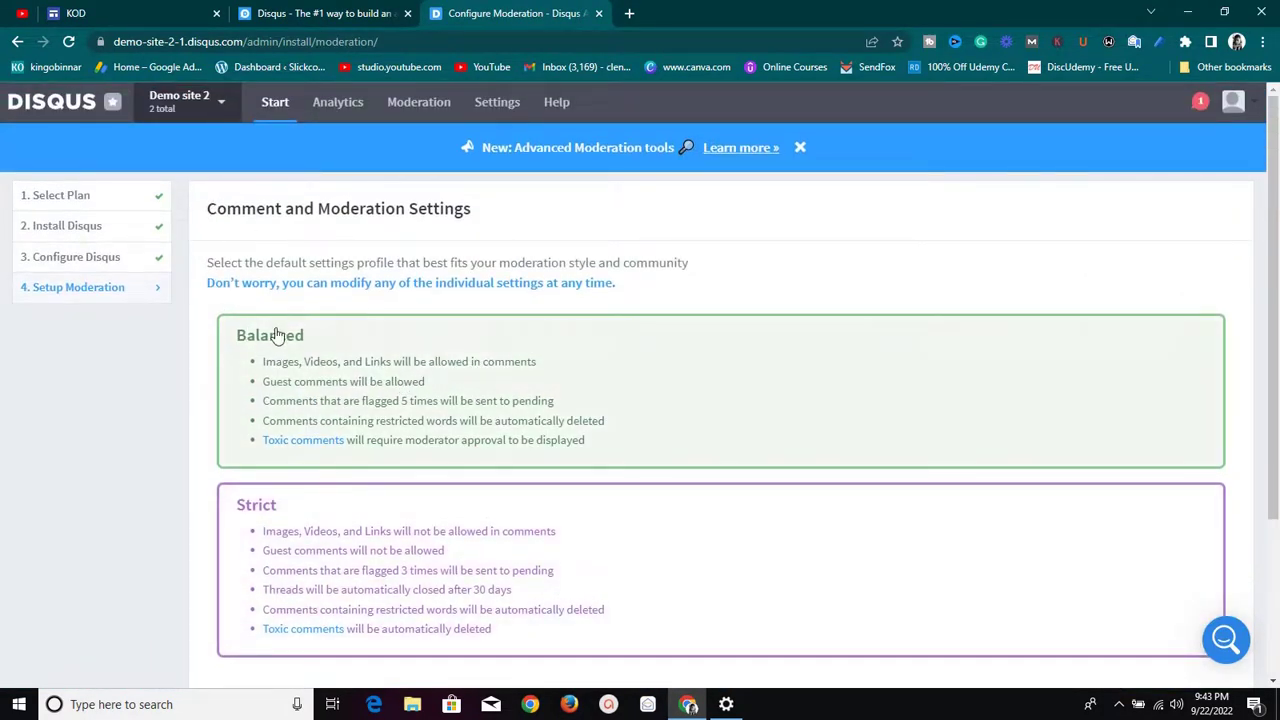
pyautogui.click(216, 104)
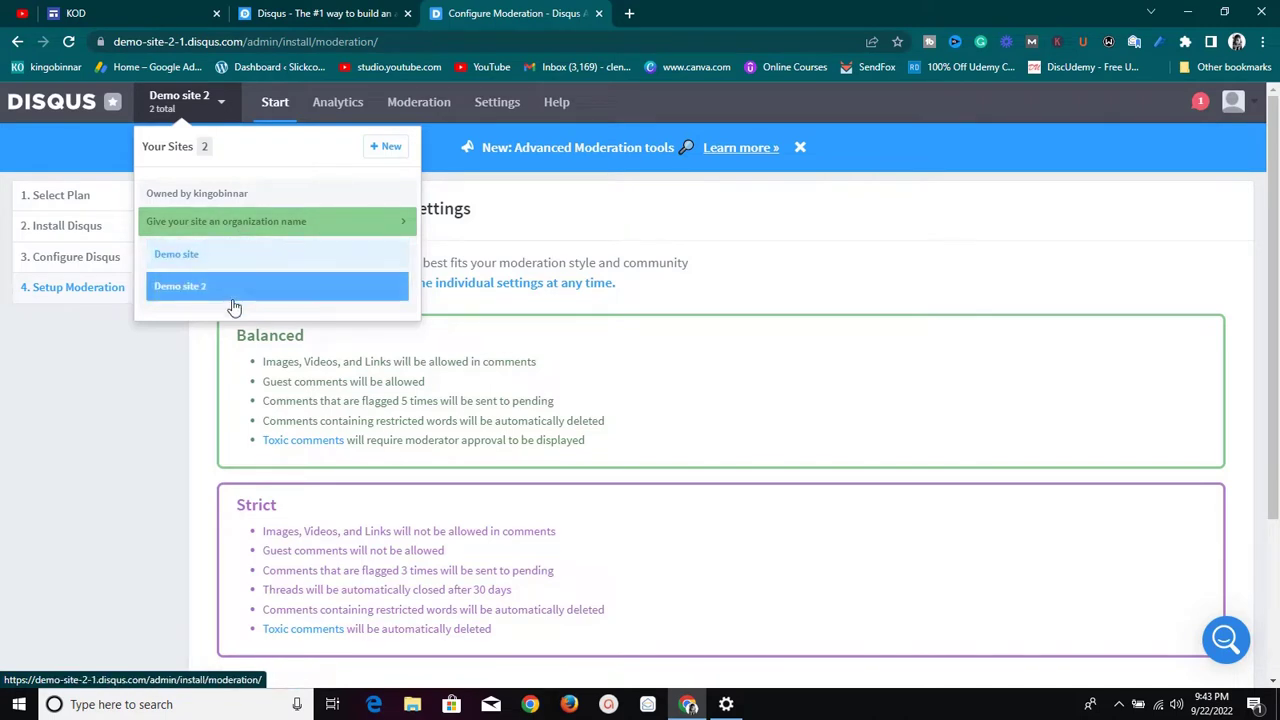
pyautogui.click(562, 202)
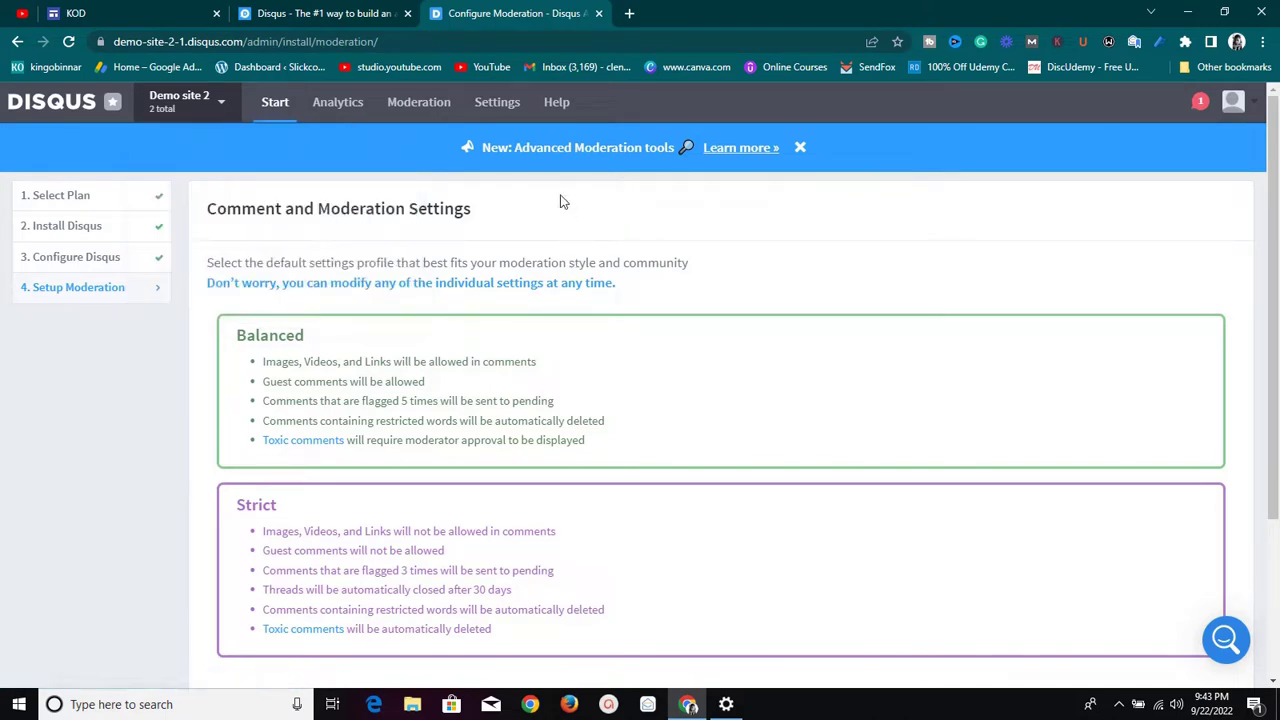
# - View Demo site 2's Analytics page and then its Moderation page
pyautogui.click(337, 104)
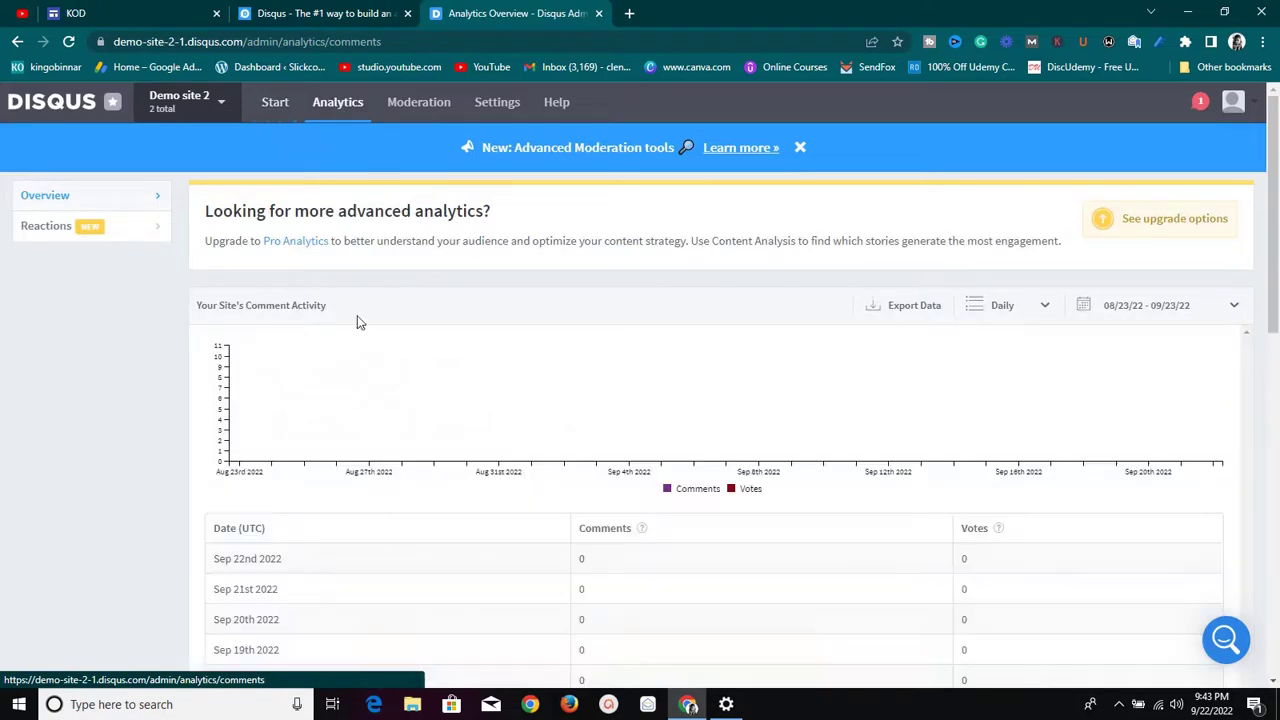
pyautogui.scroll(-3, 515, 460)
pyautogui.scroll(3, 505, 430)
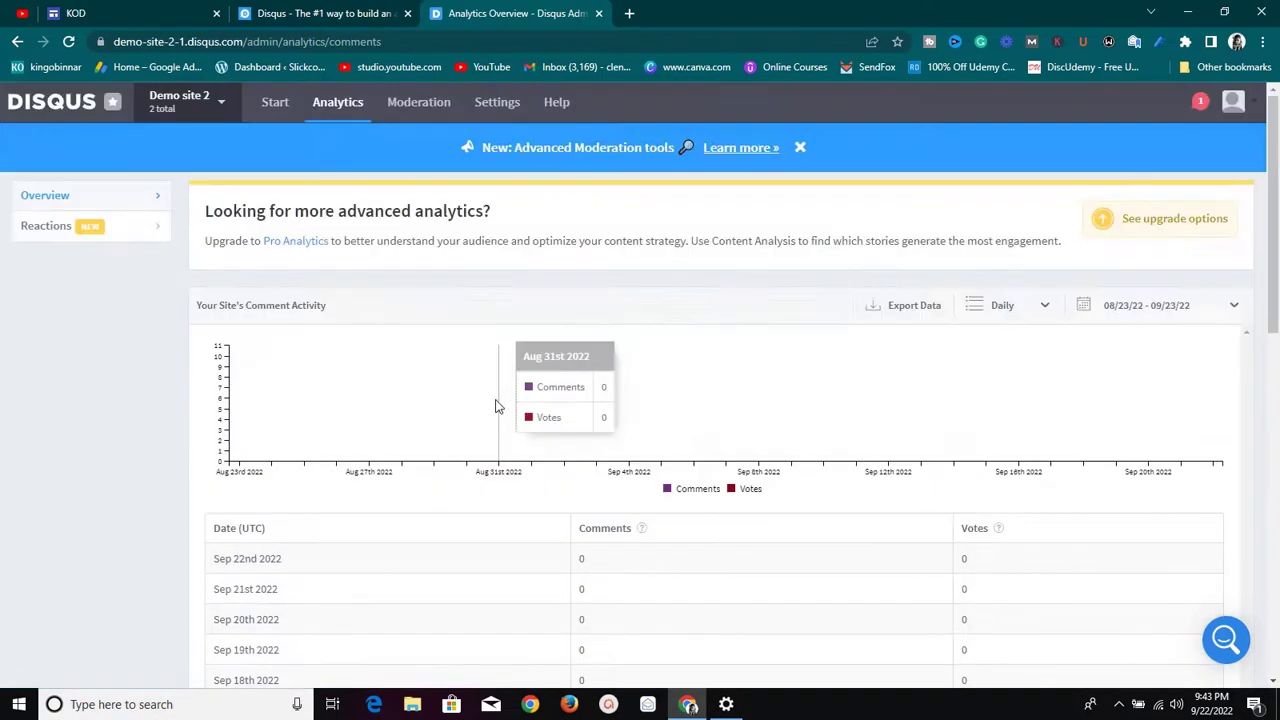
pyautogui.click(405, 102)
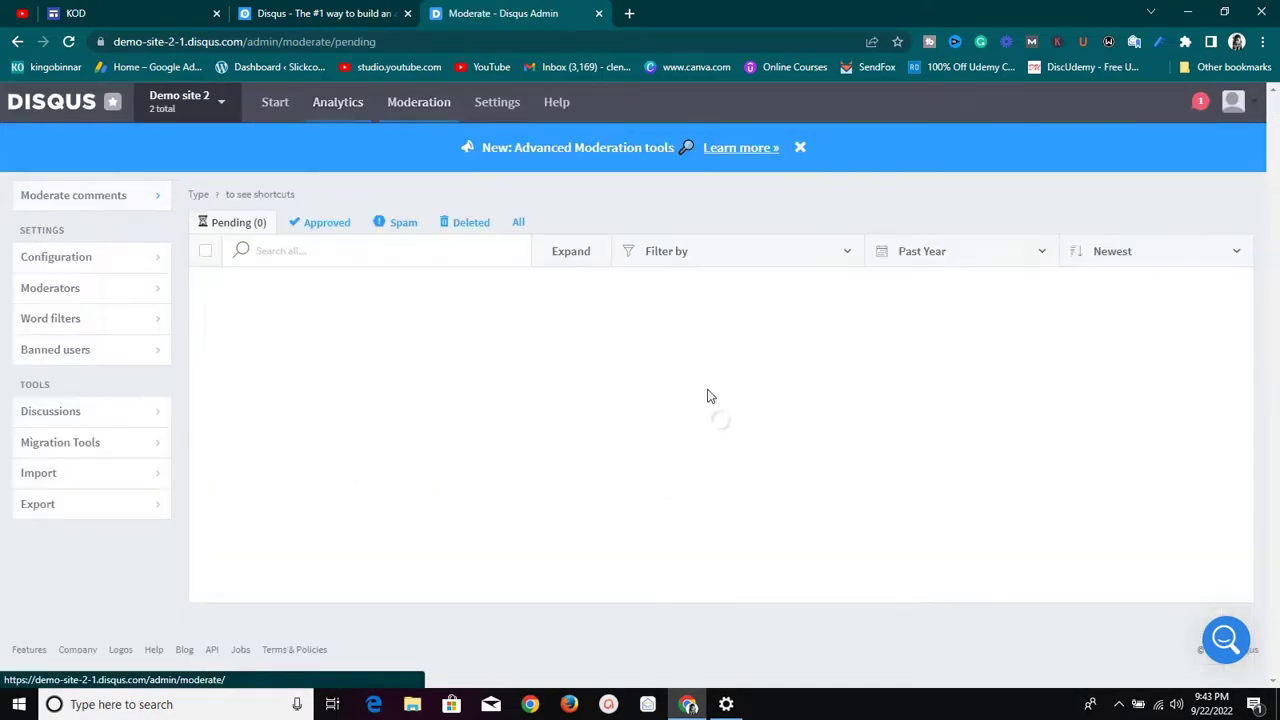
# - Open General Settings, launch help.disqus.com in a new tab, and return to settings
pyautogui.click(497, 104)
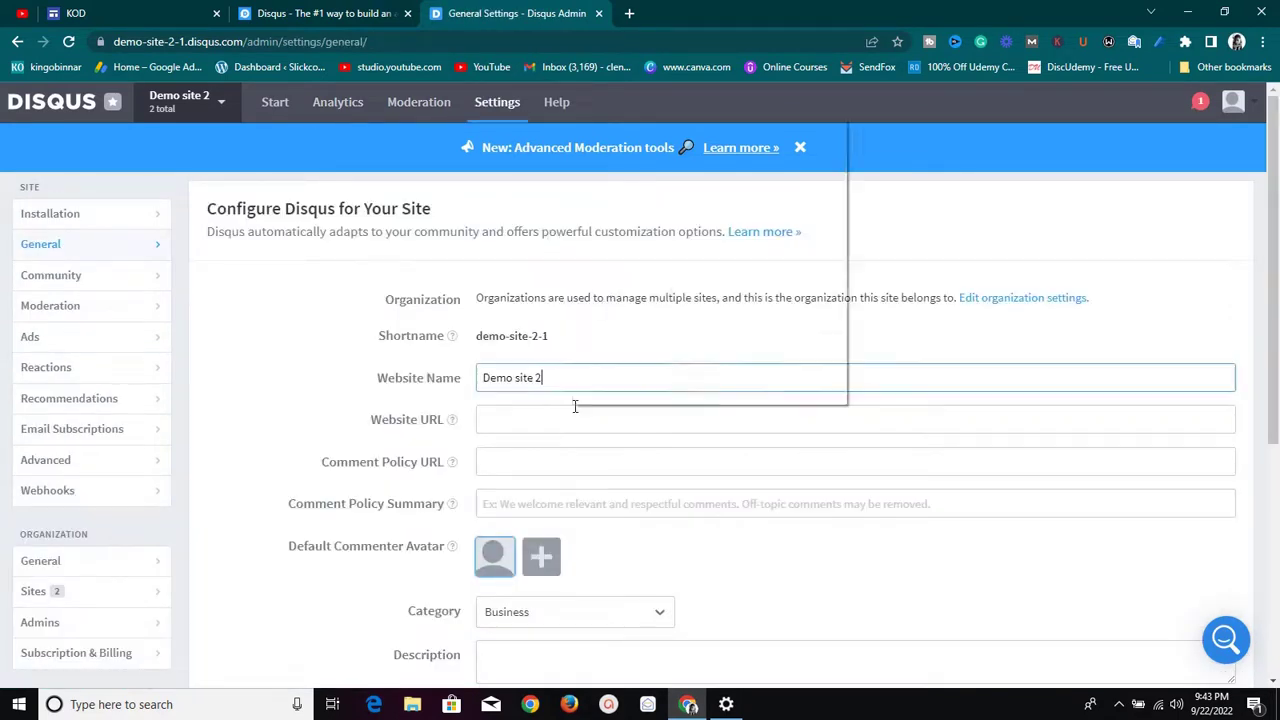
pyautogui.click(345, 295)
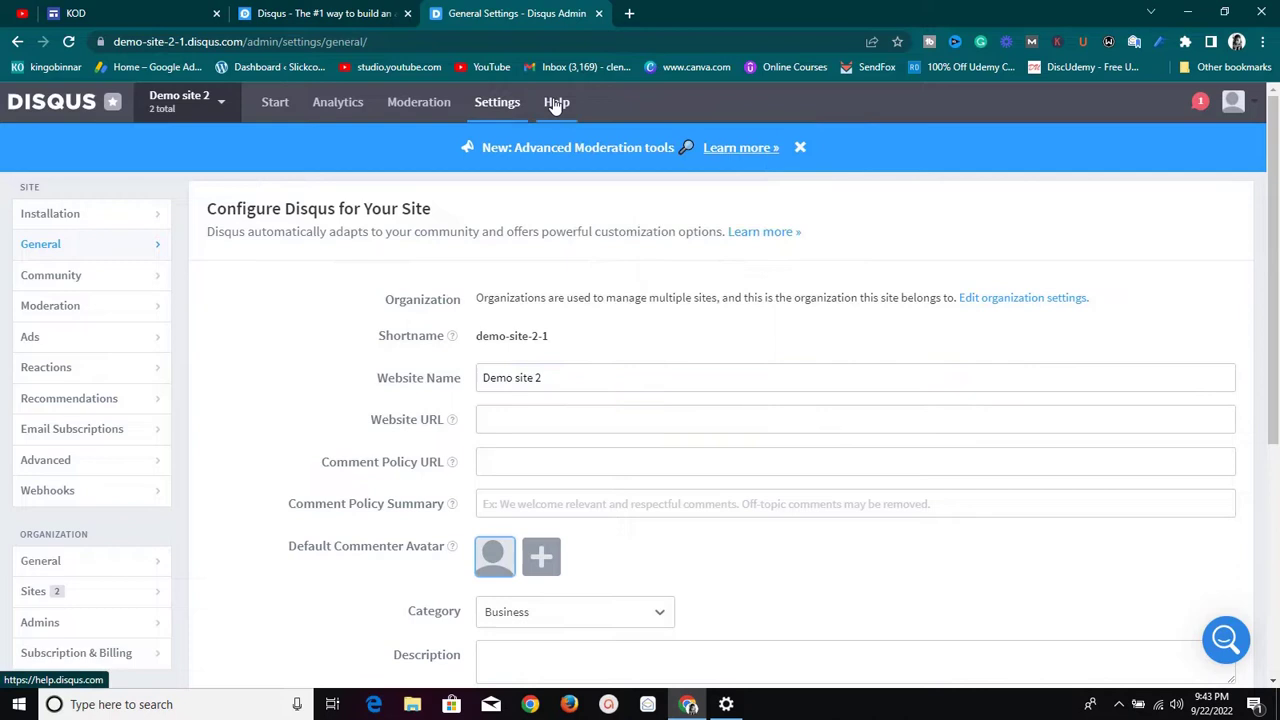
pyautogui.click(556, 104)
pyautogui.click(538, 12)
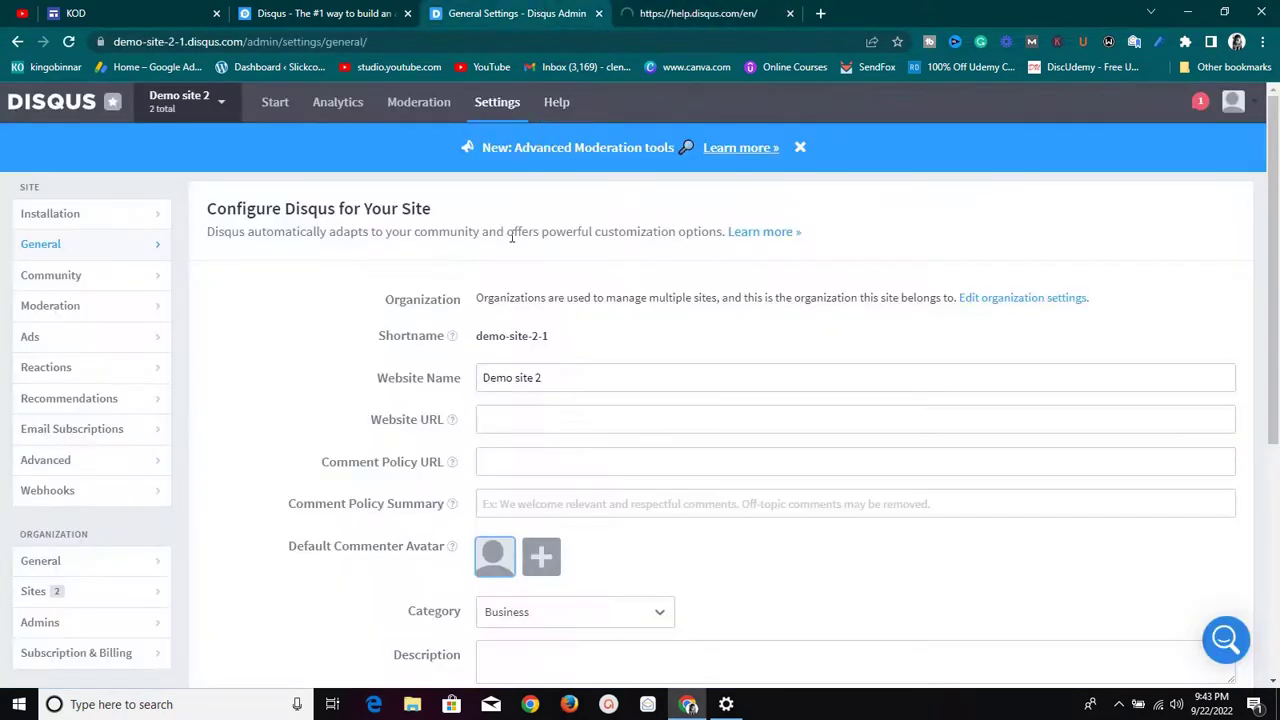